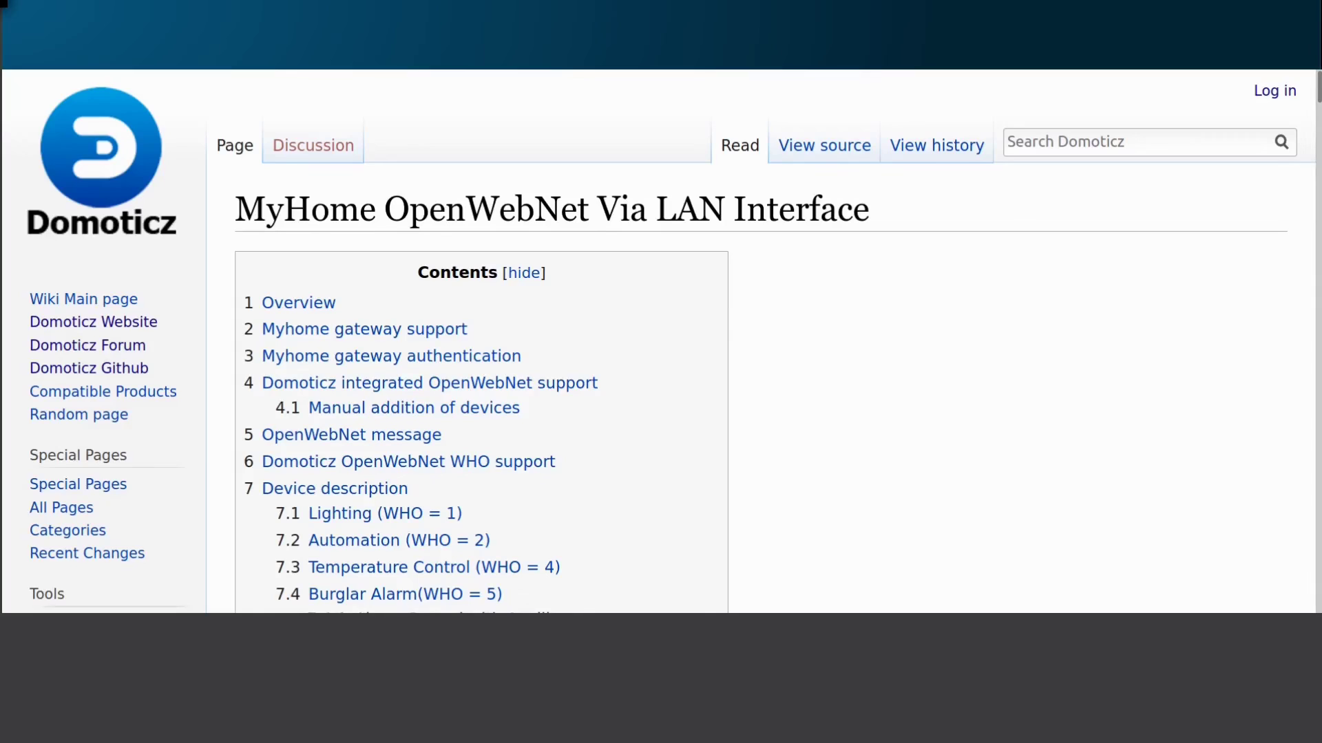
Scroll the wiki down to the Myhome gateway support and gateway authentication sections
scroll(660, 341, down, 15)
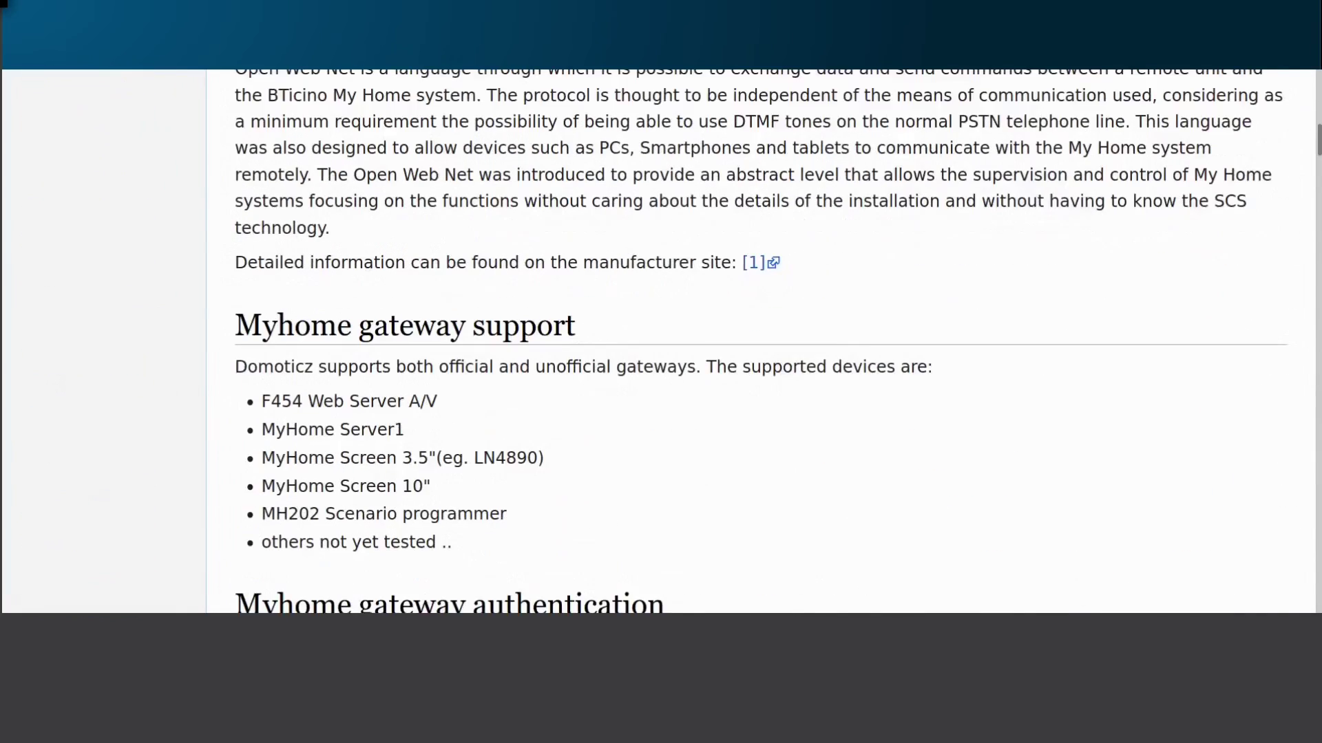
scroll(661, 341, down, 3)
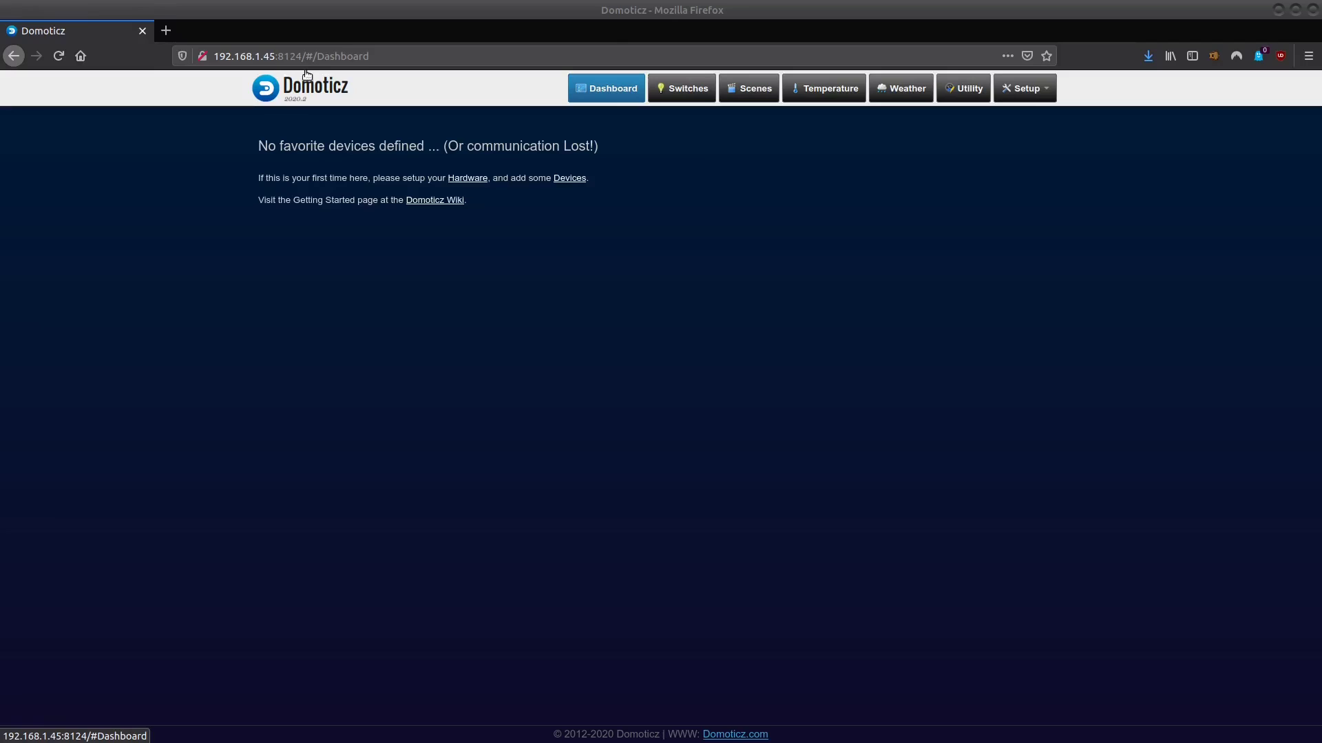
Reload the Dashboard and open the Setup menu
click(615, 100)
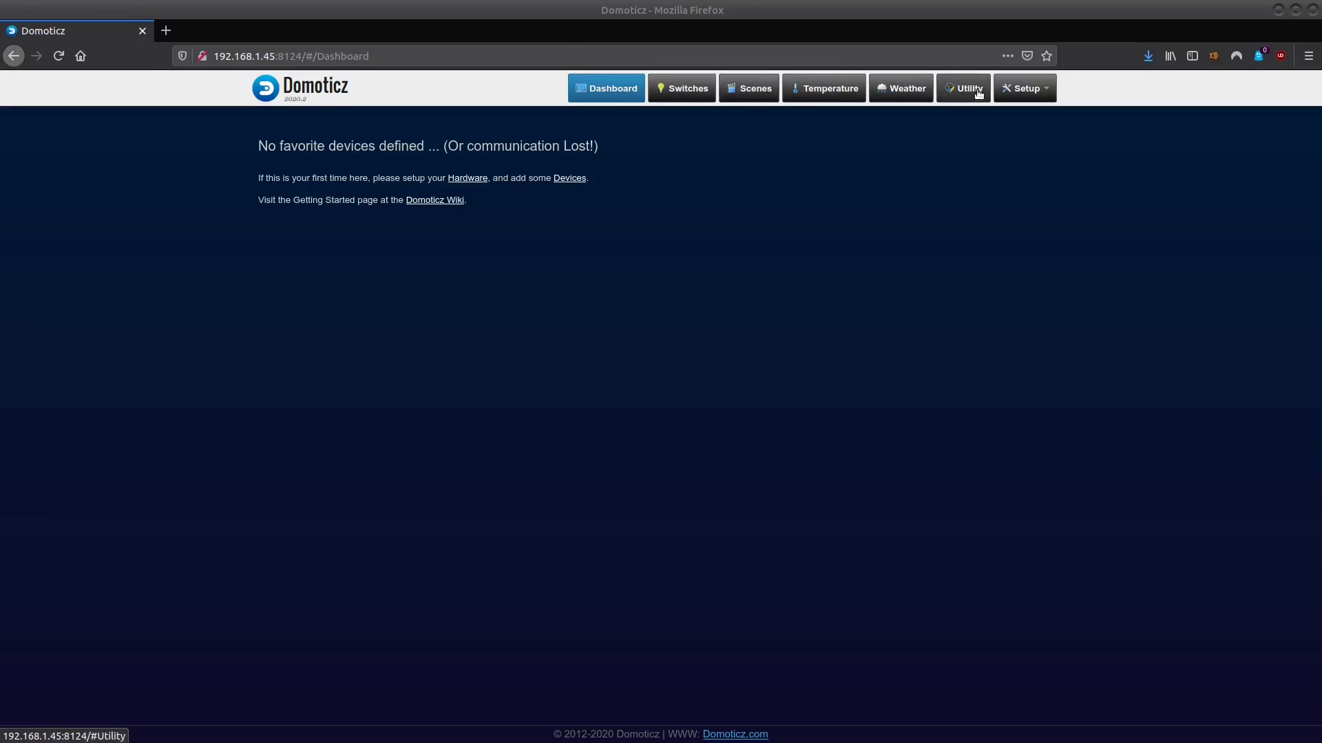
click(1020, 96)
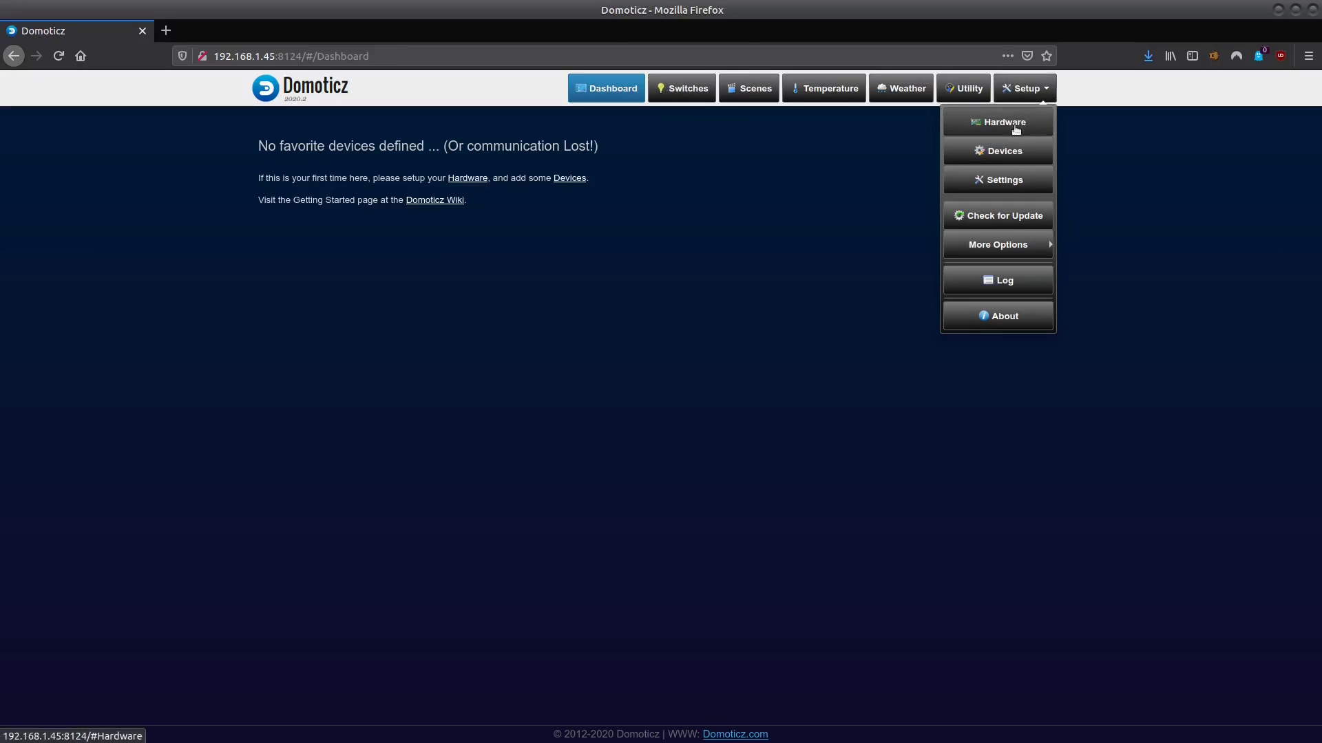
On the Hardware page, choose the type MyHome OpenWebNet with LAN interface
click(1015, 128)
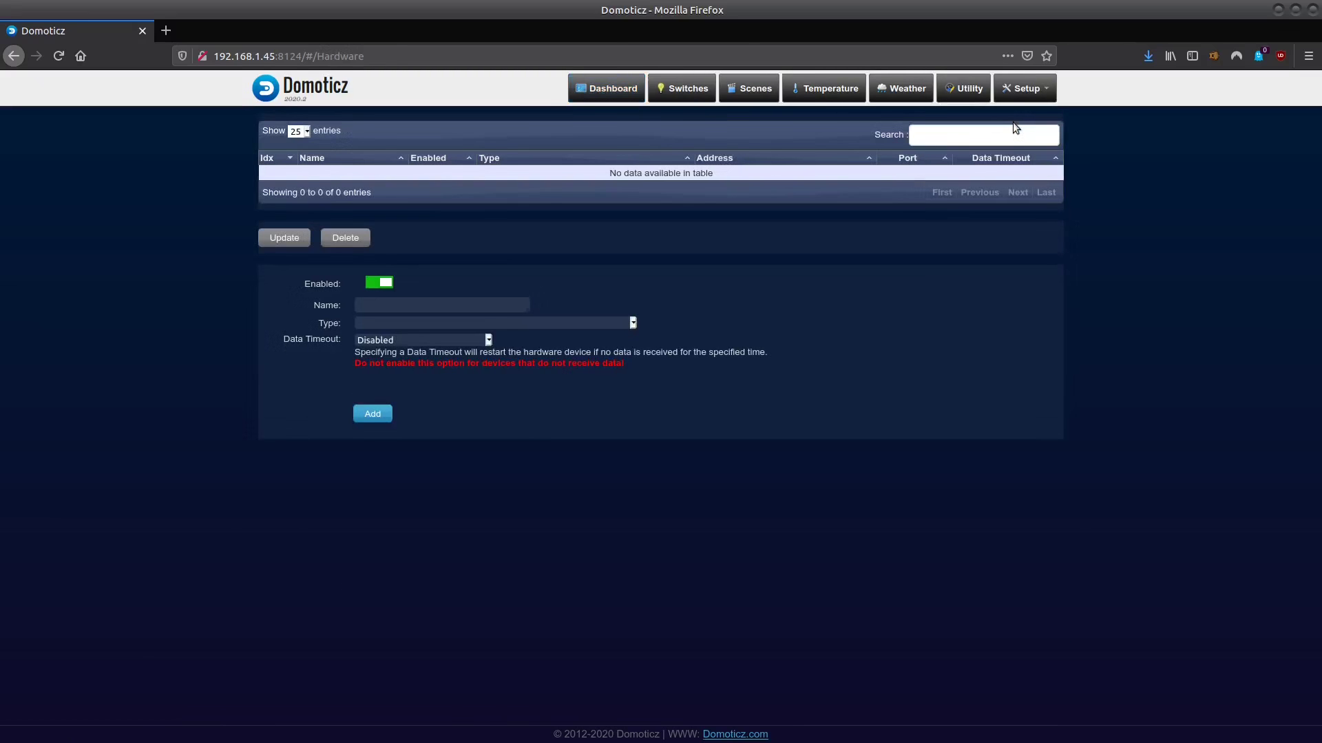
click(633, 324)
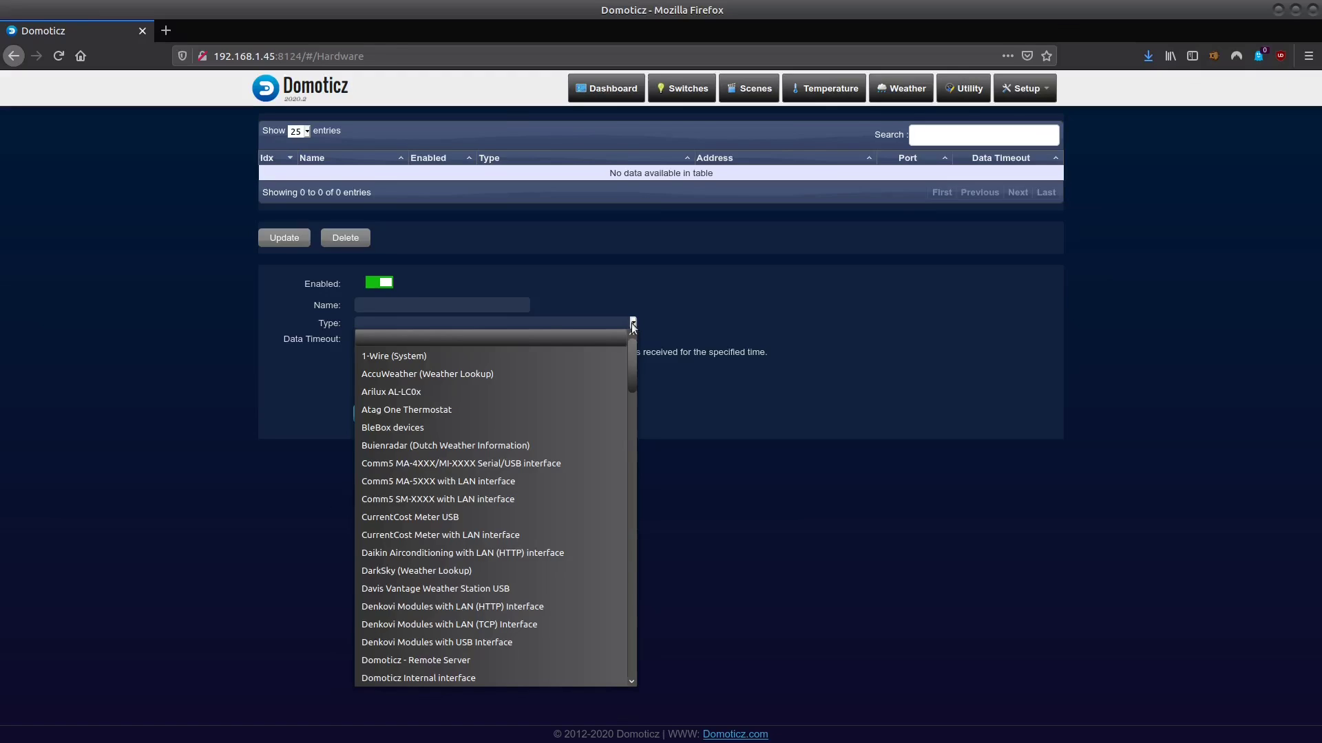
drag(632, 355, 625, 486)
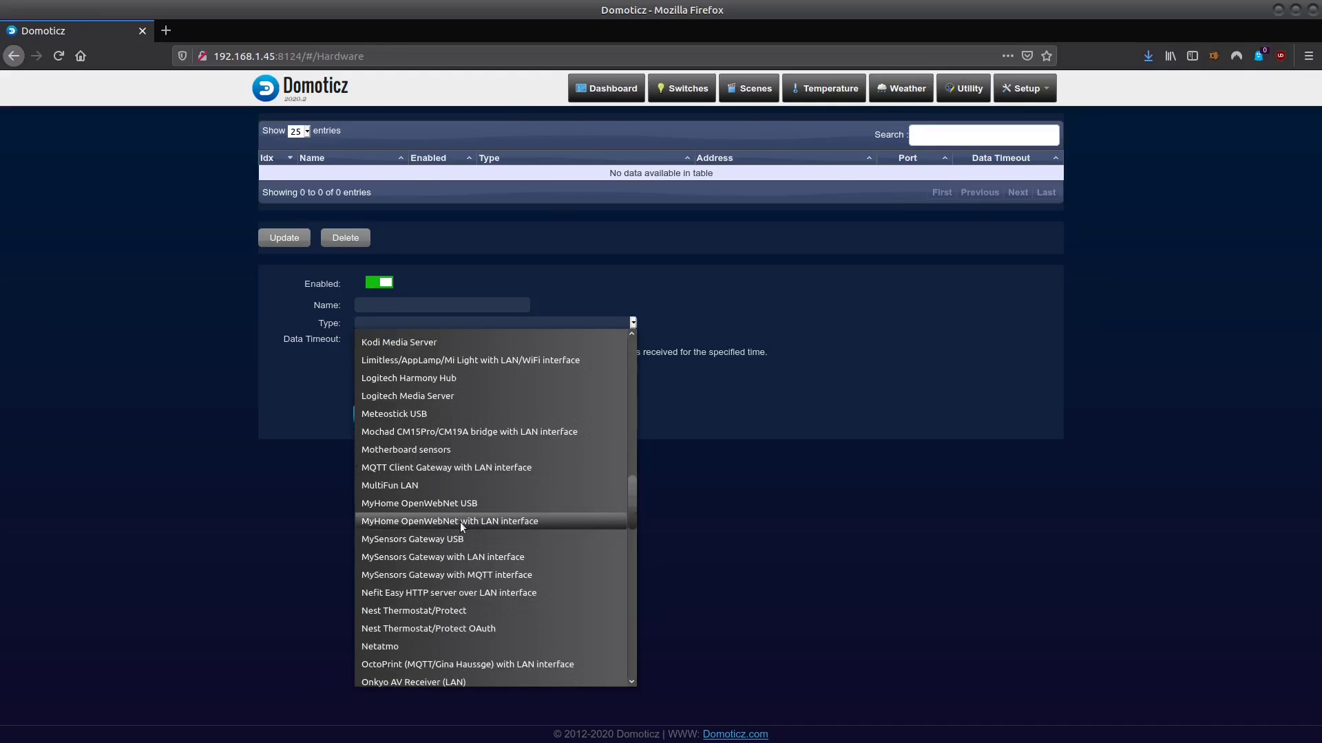
click(460, 521)
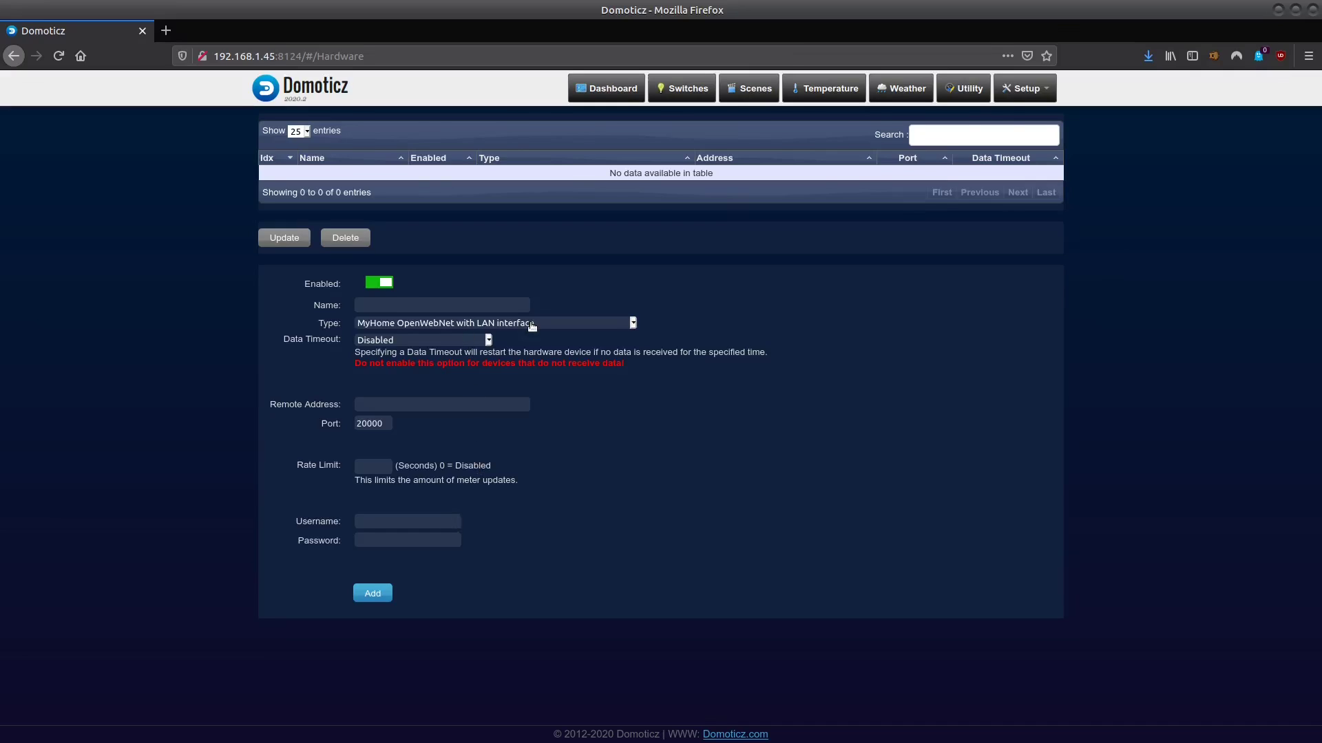
Enter remote address 192.168.1.40, rate limit 0 and name MyHome, then add the hardware
click(413, 403)
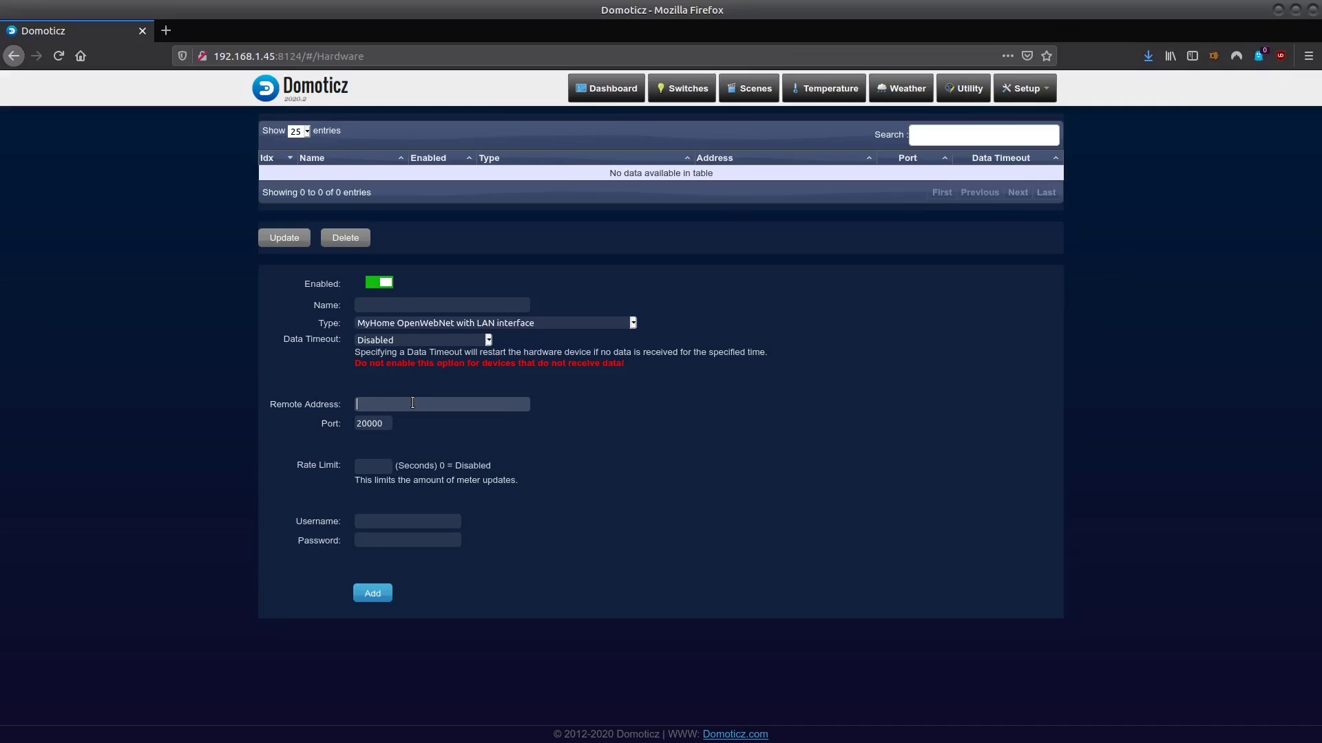
text(192.168.1.40)
click(368, 475)
click(367, 469)
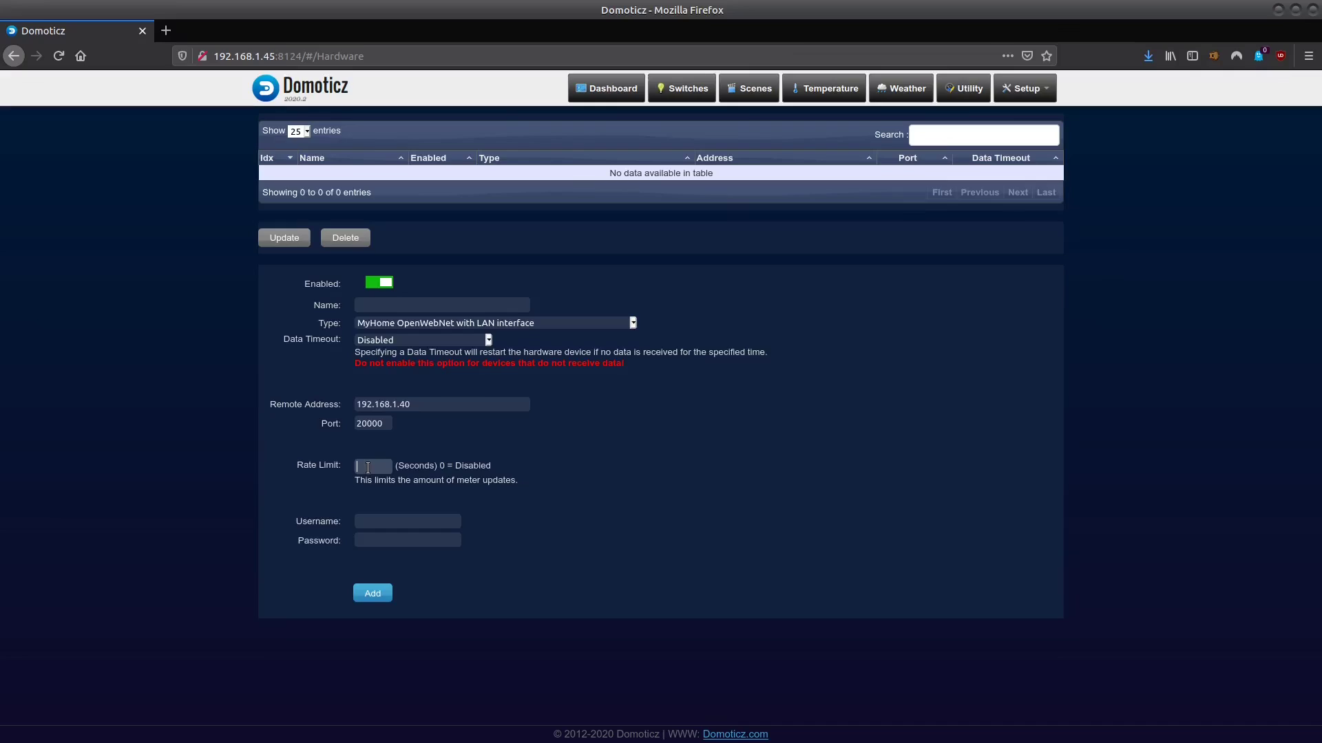
text(0)
click(373, 303)
text(MyHome)
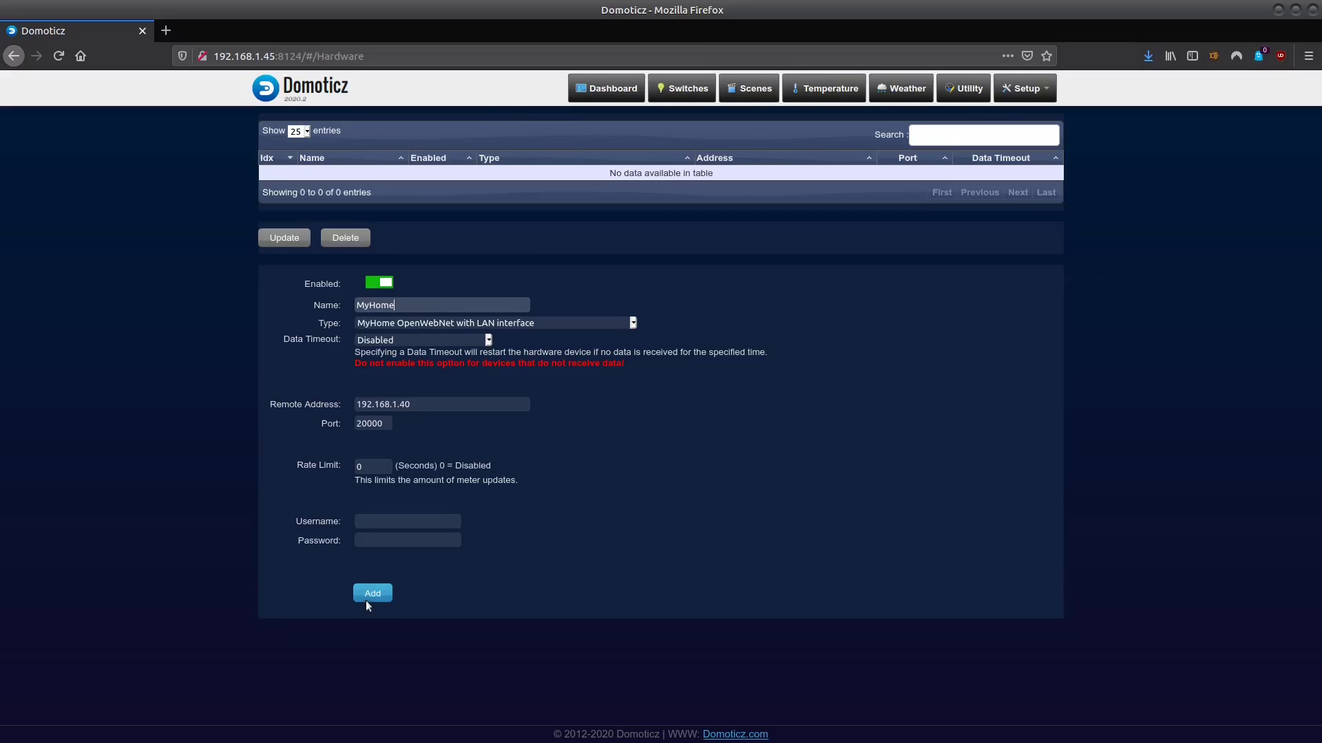
click(371, 599)
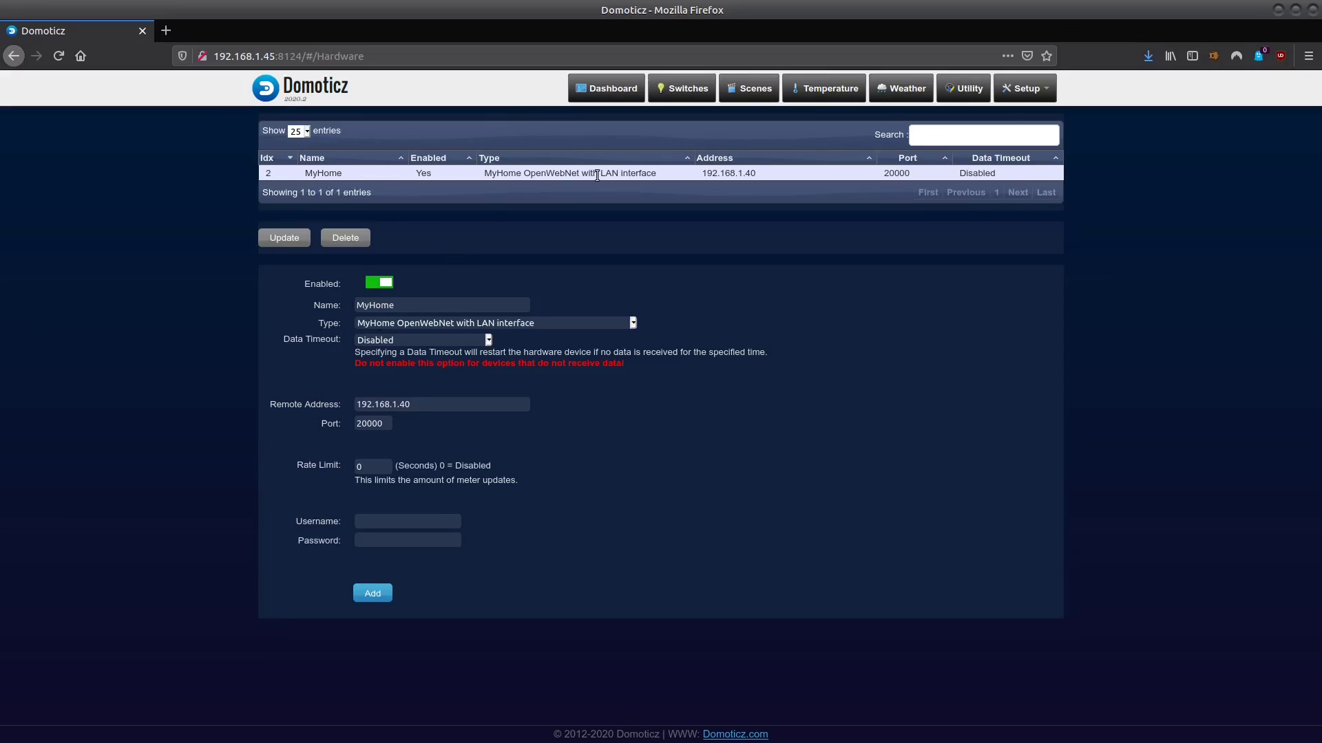
Open Setup > Devices and refresh the list to load the MyHome lights
click(1026, 89)
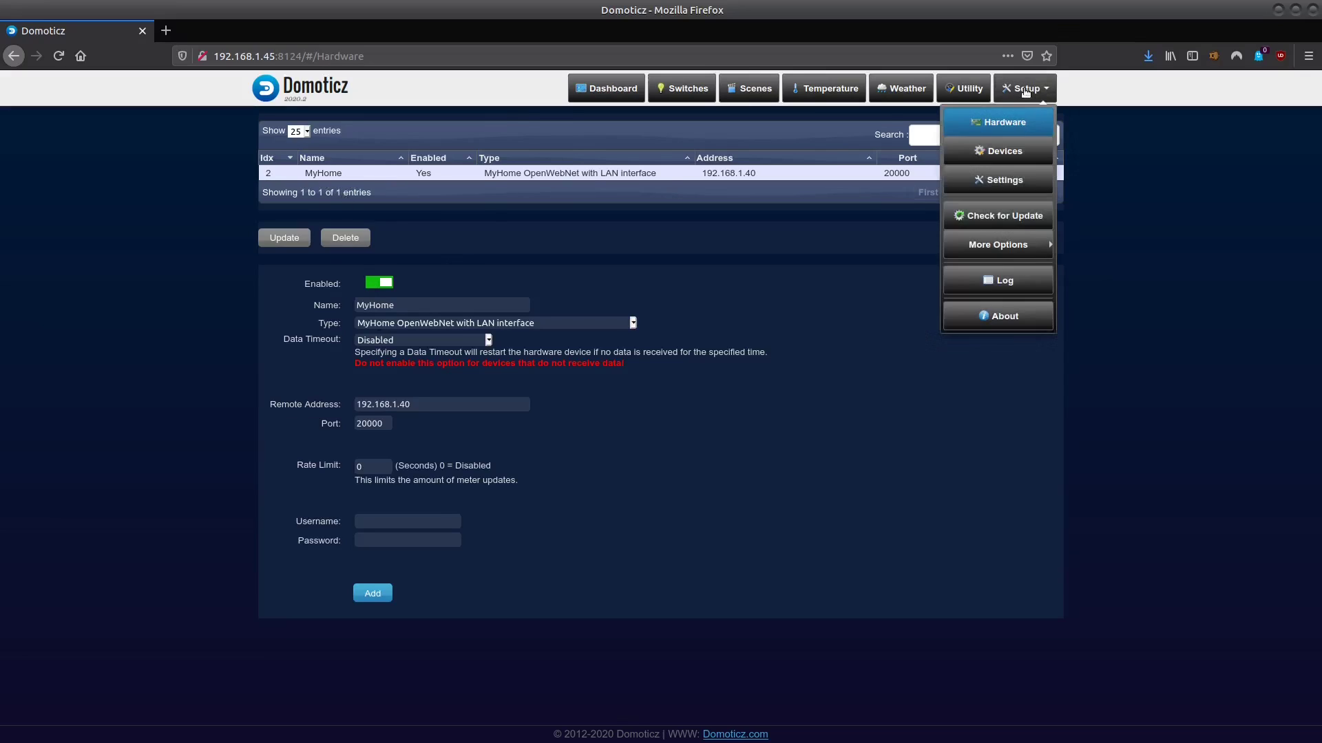
click(1021, 151)
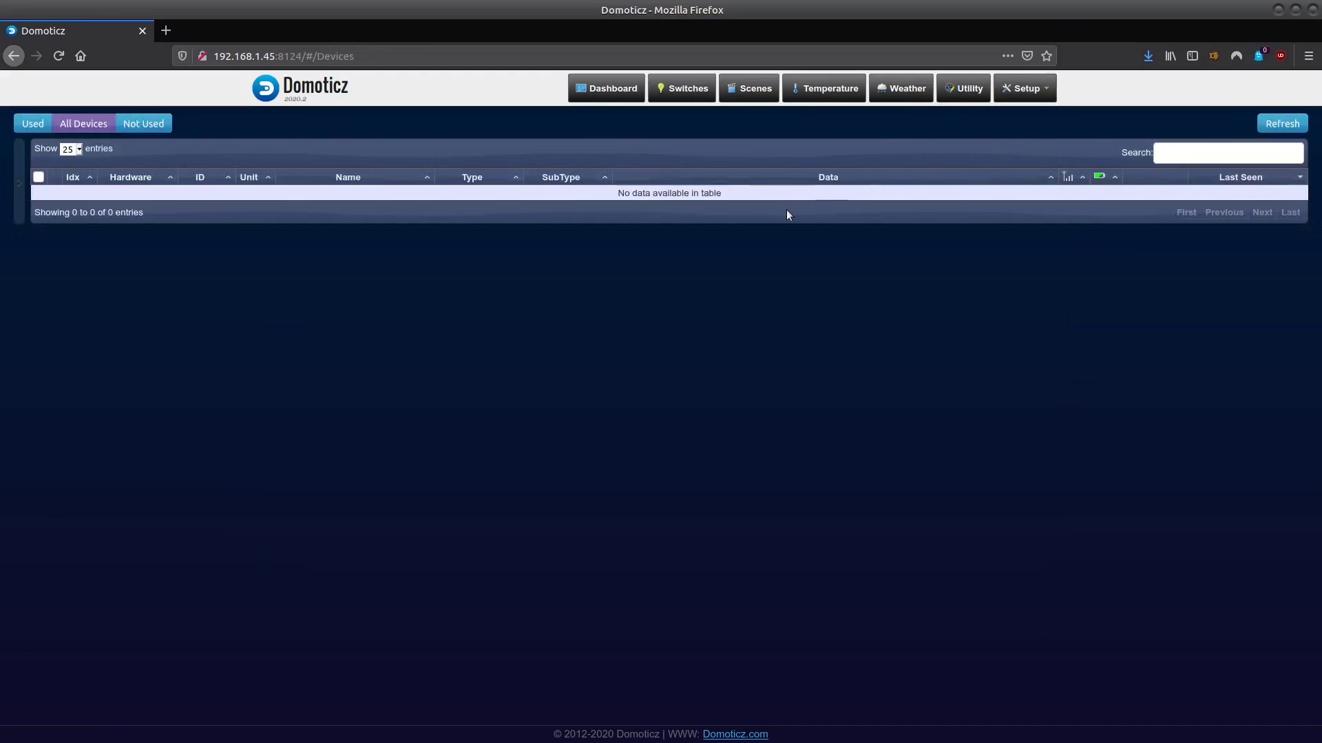
click(1277, 128)
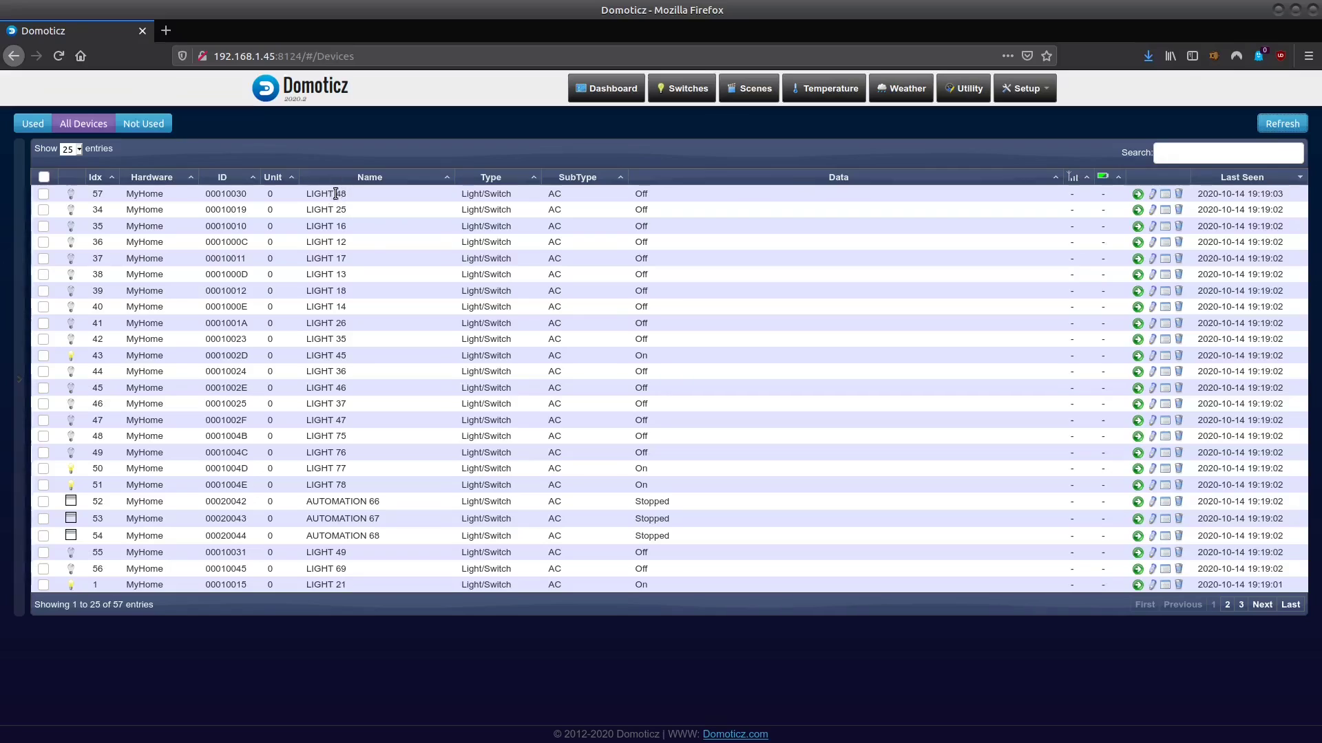
Select the numbers in the LIGHT 25 and LIGHT 48 names
double_click(341, 210)
click(334, 220)
drag(336, 191, 356, 196)
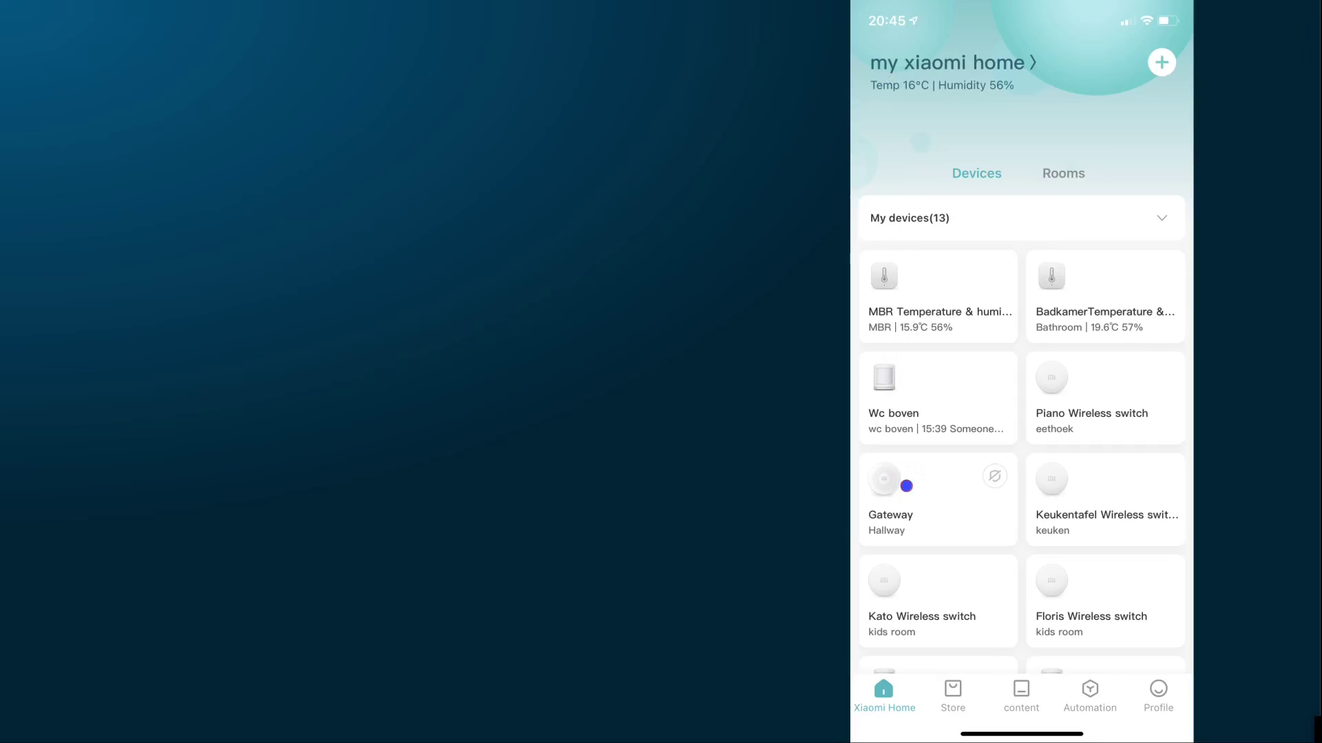
In Mi Home, open the Gateway's hub page and its settings menu
click(906, 486)
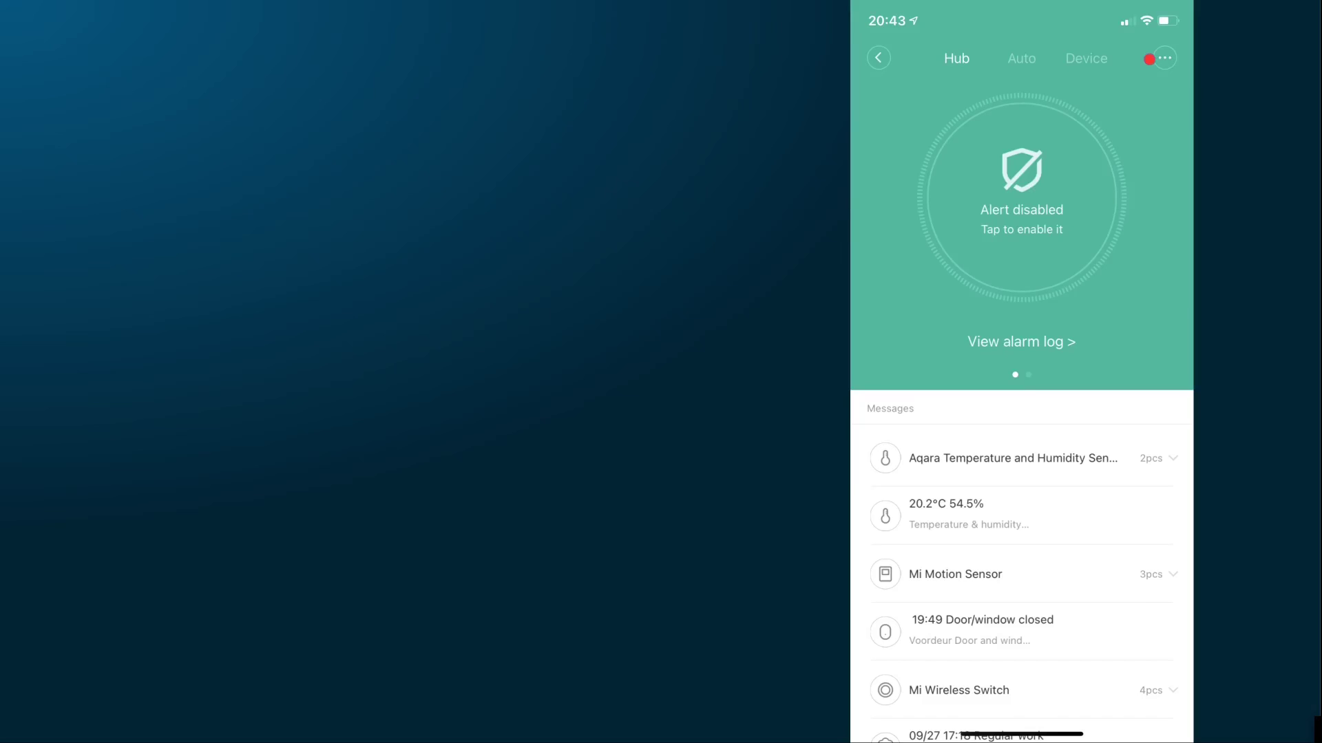
click(1149, 59)
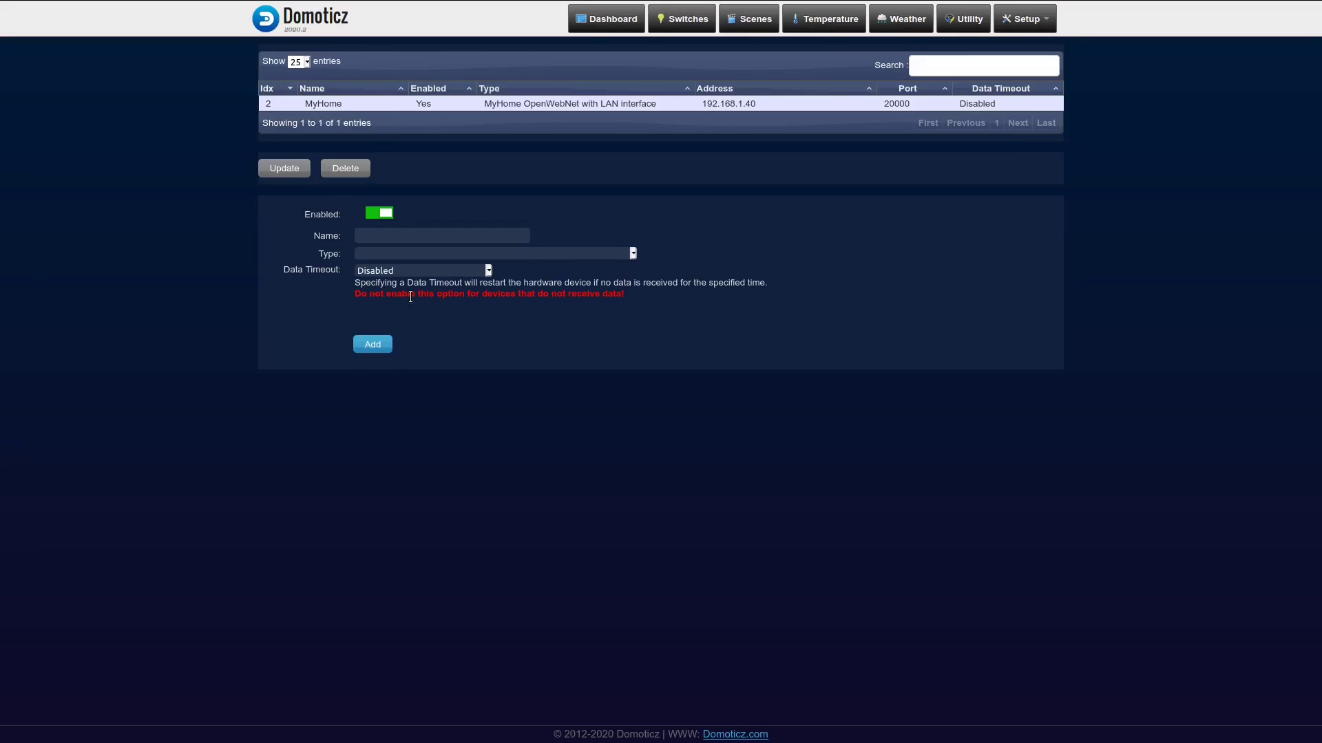
Name the new hardware 'Xiaom' and set its type to Xiaomi Gateway
click(415, 237)
text(Xi)
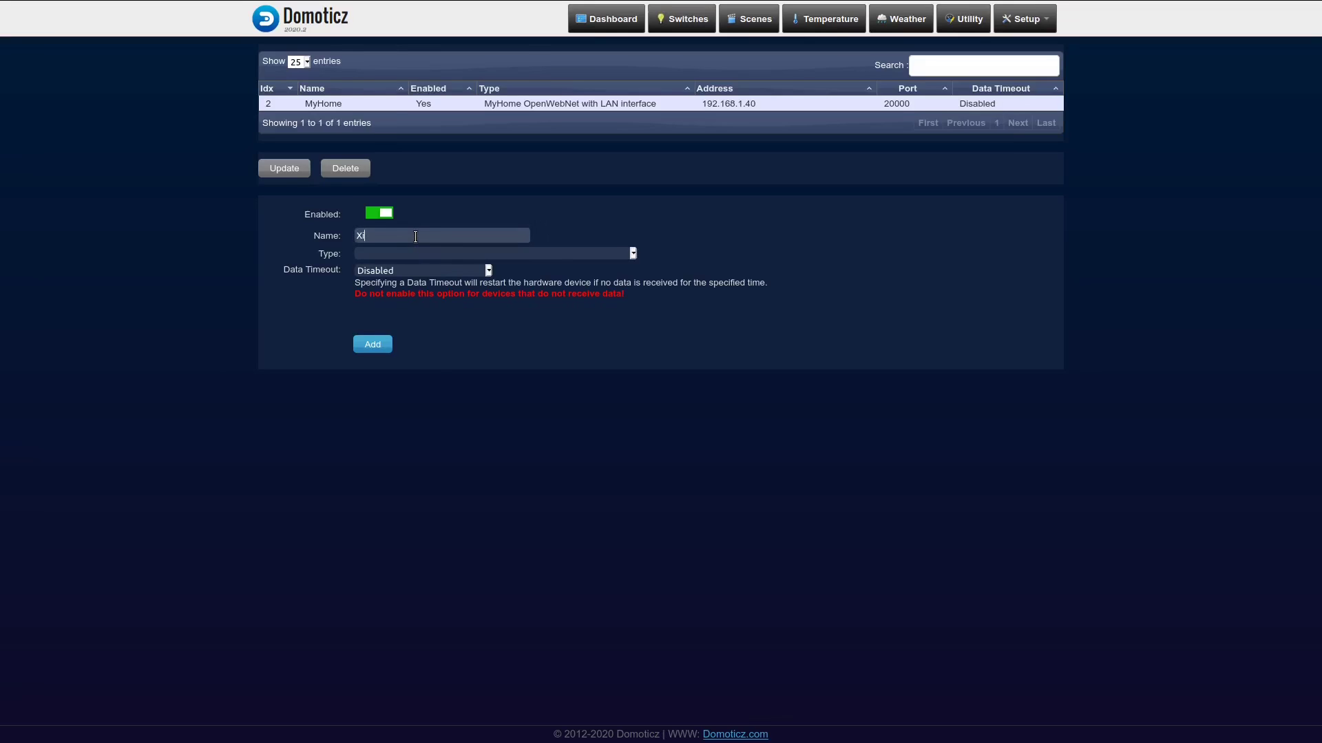
text(aomi)
click(409, 254)
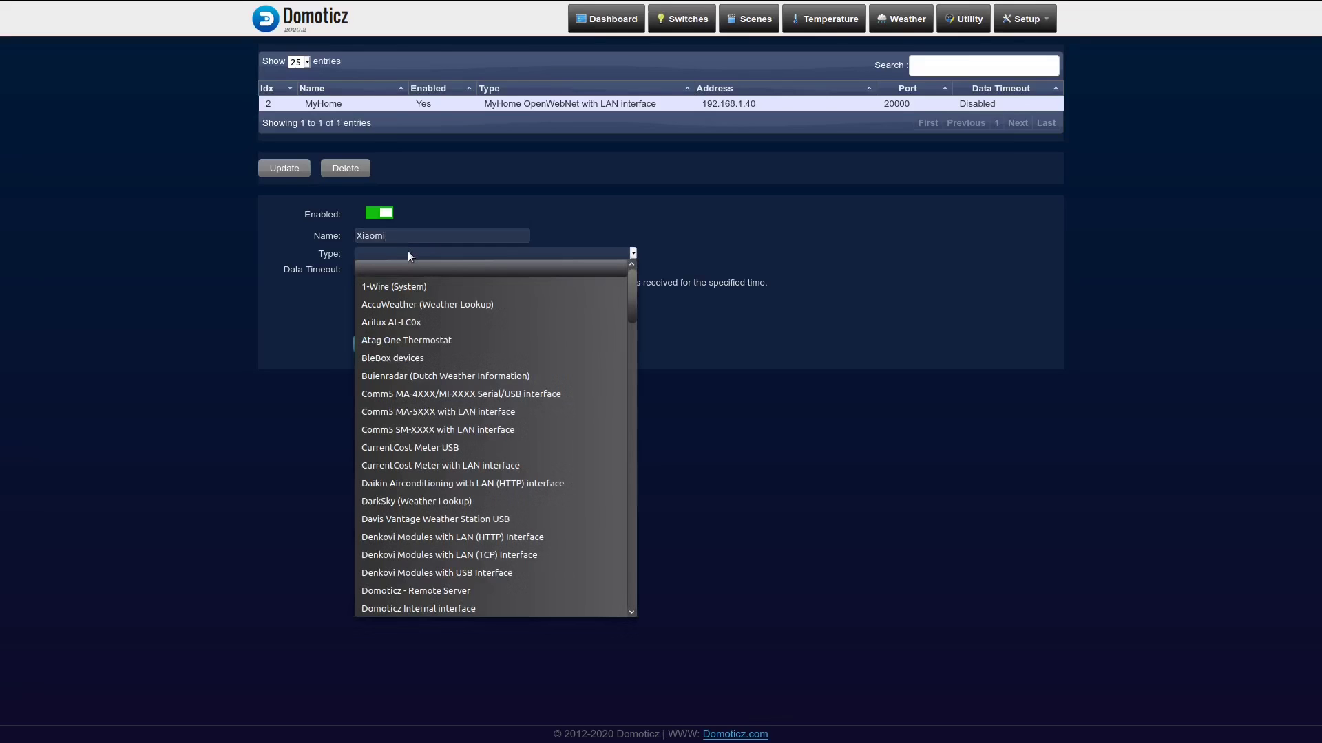
key(x)
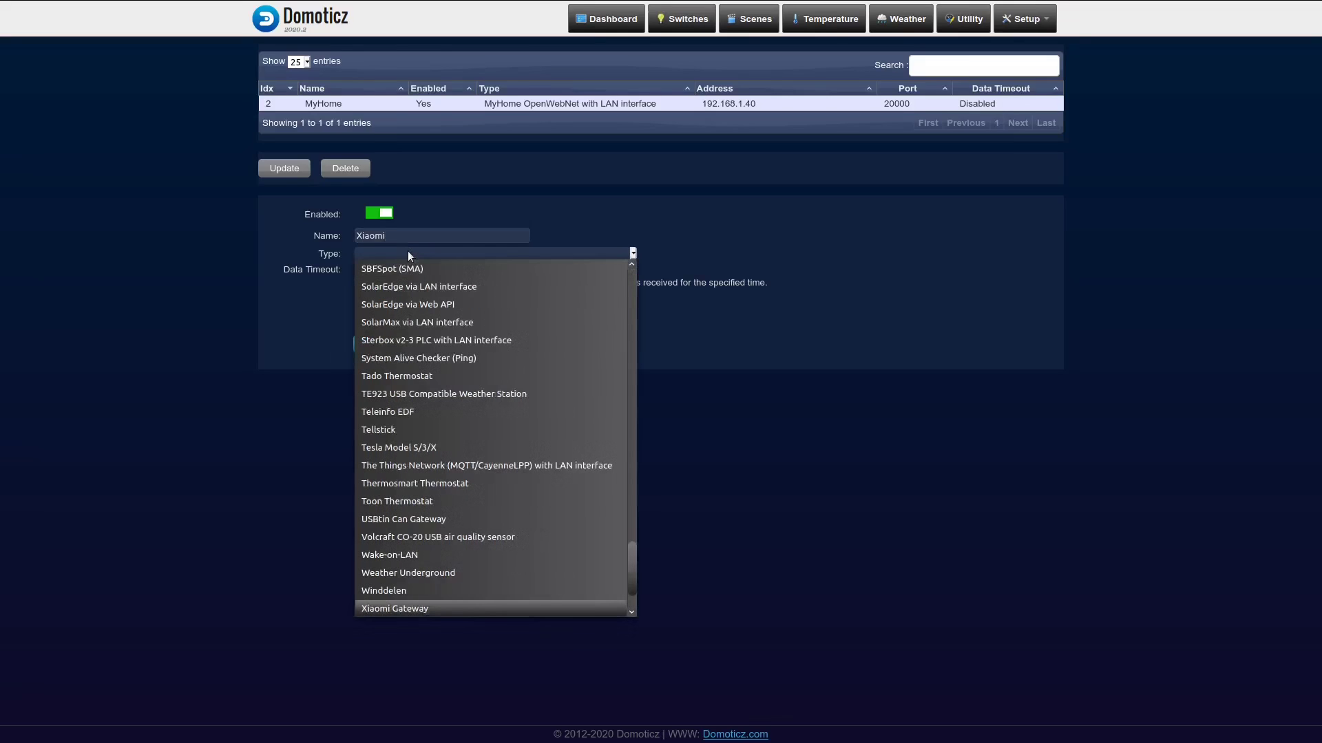
click(438, 605)
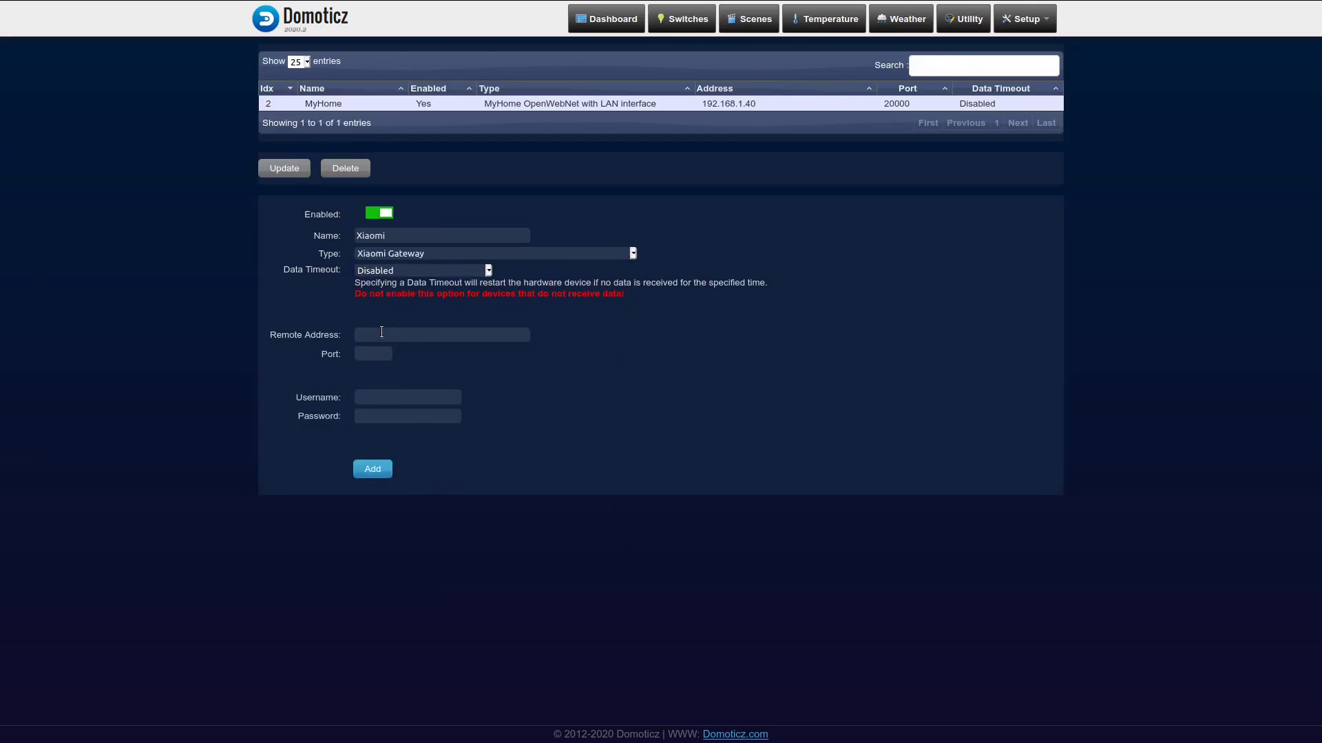
Enter address 192.168.1.115, port 9898 and the gateway password, add it, and open the devices list
click(382, 332)
text(192)
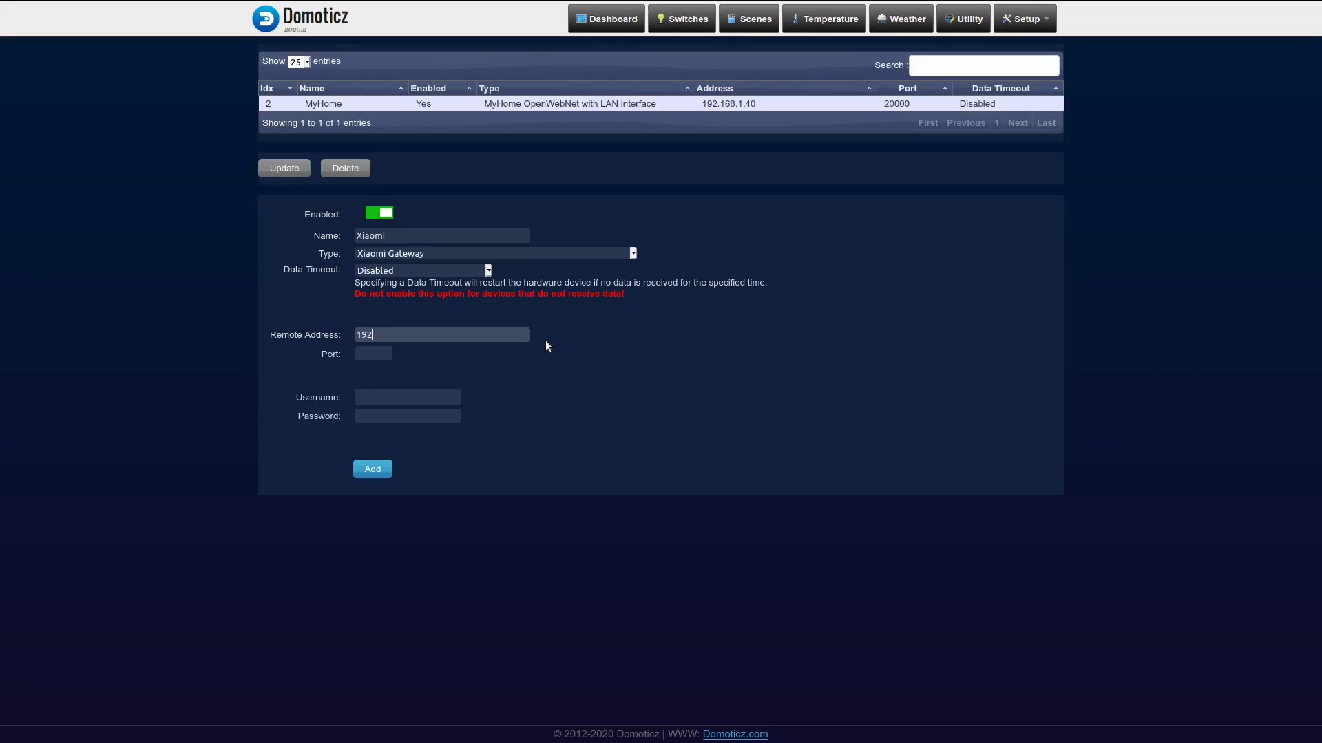
text(.168.1.115)
click(377, 356)
text(9898)
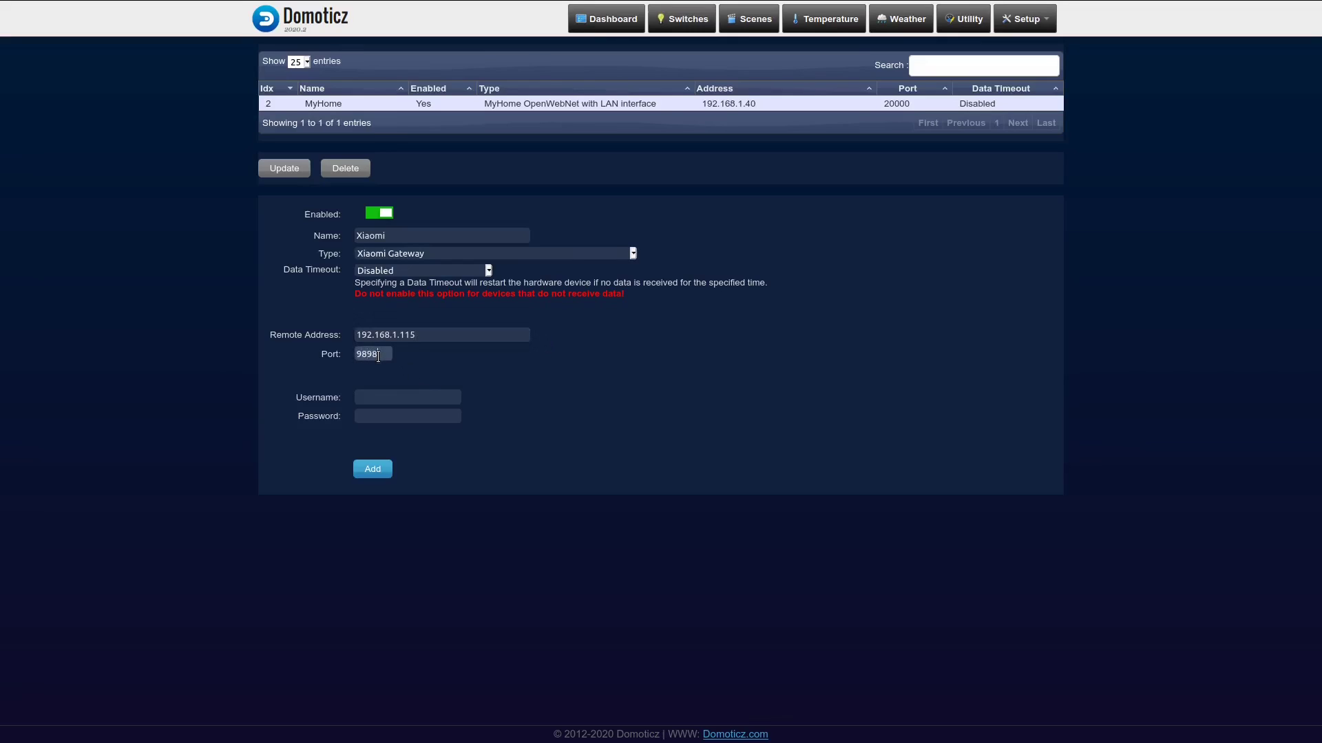
click(390, 415)
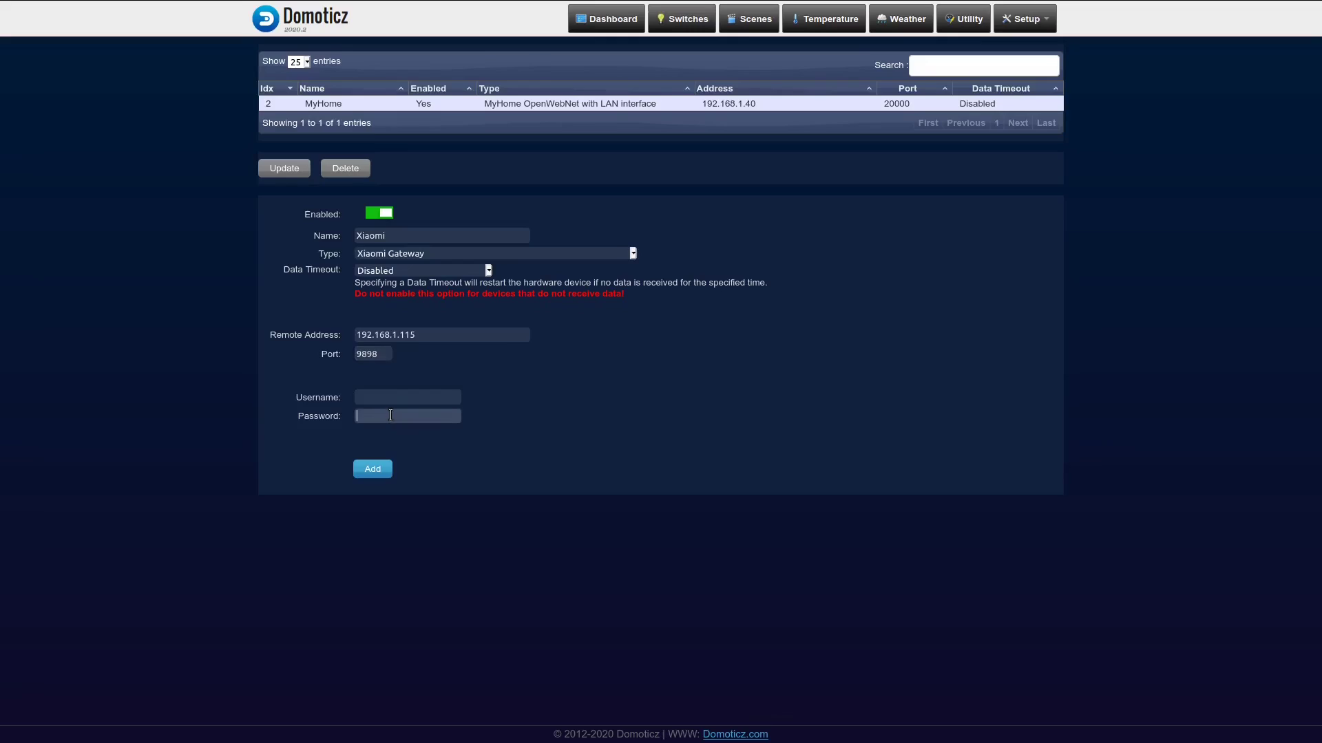
key(ctrl+v)
click(376, 474)
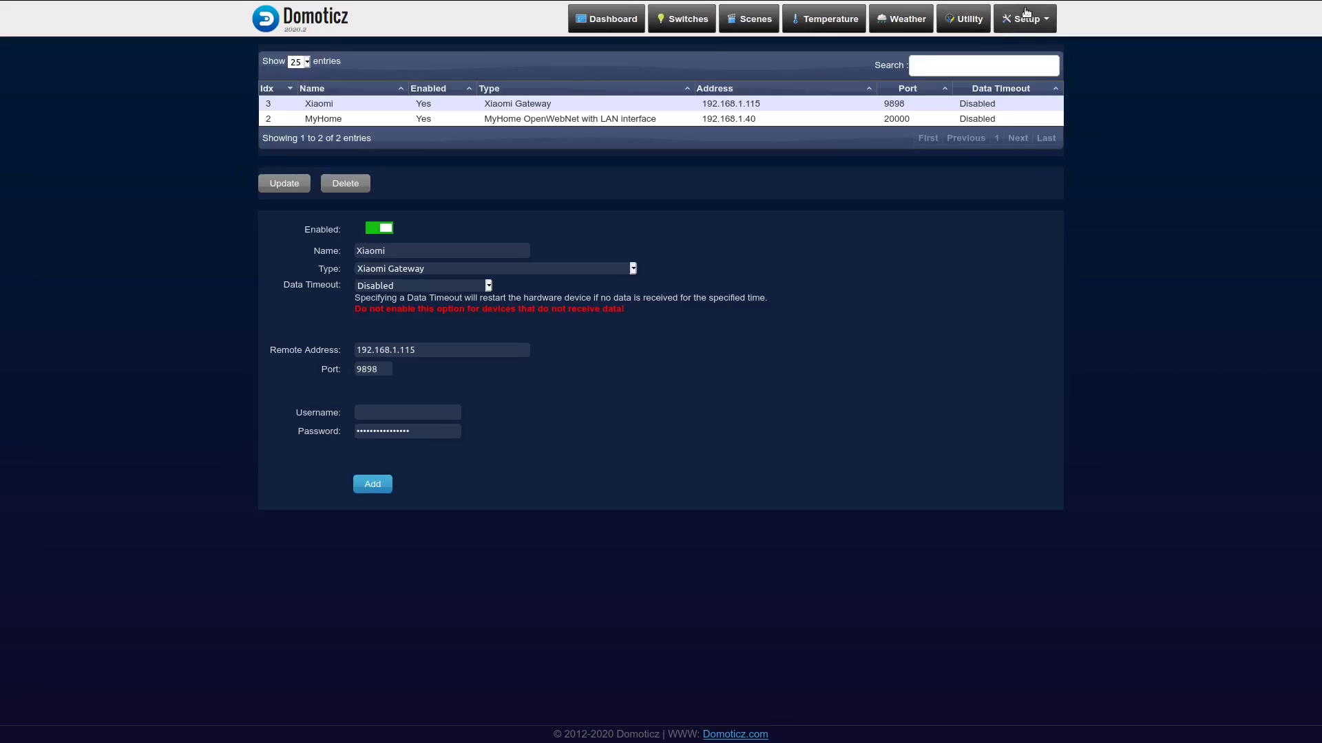
click(1016, 74)
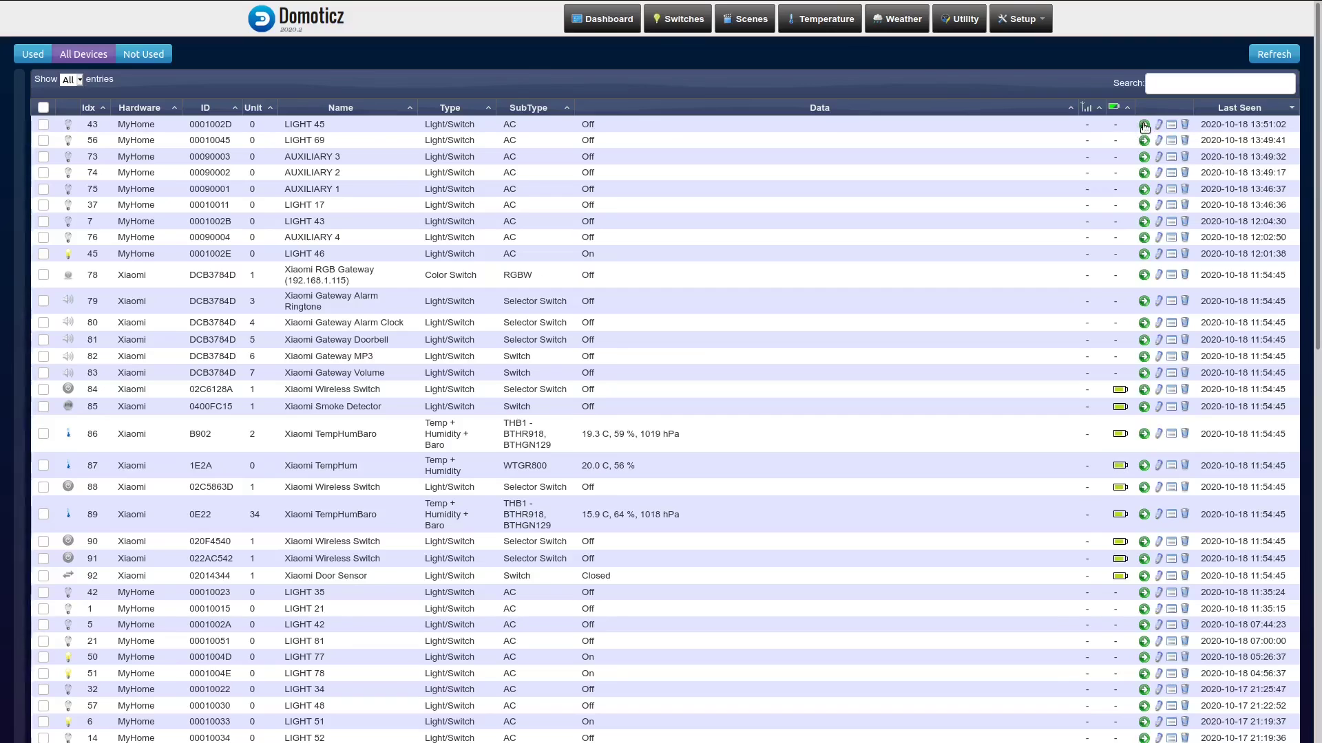
Add LIGHT 45 as a used device renamed 'Study'
click(1144, 126)
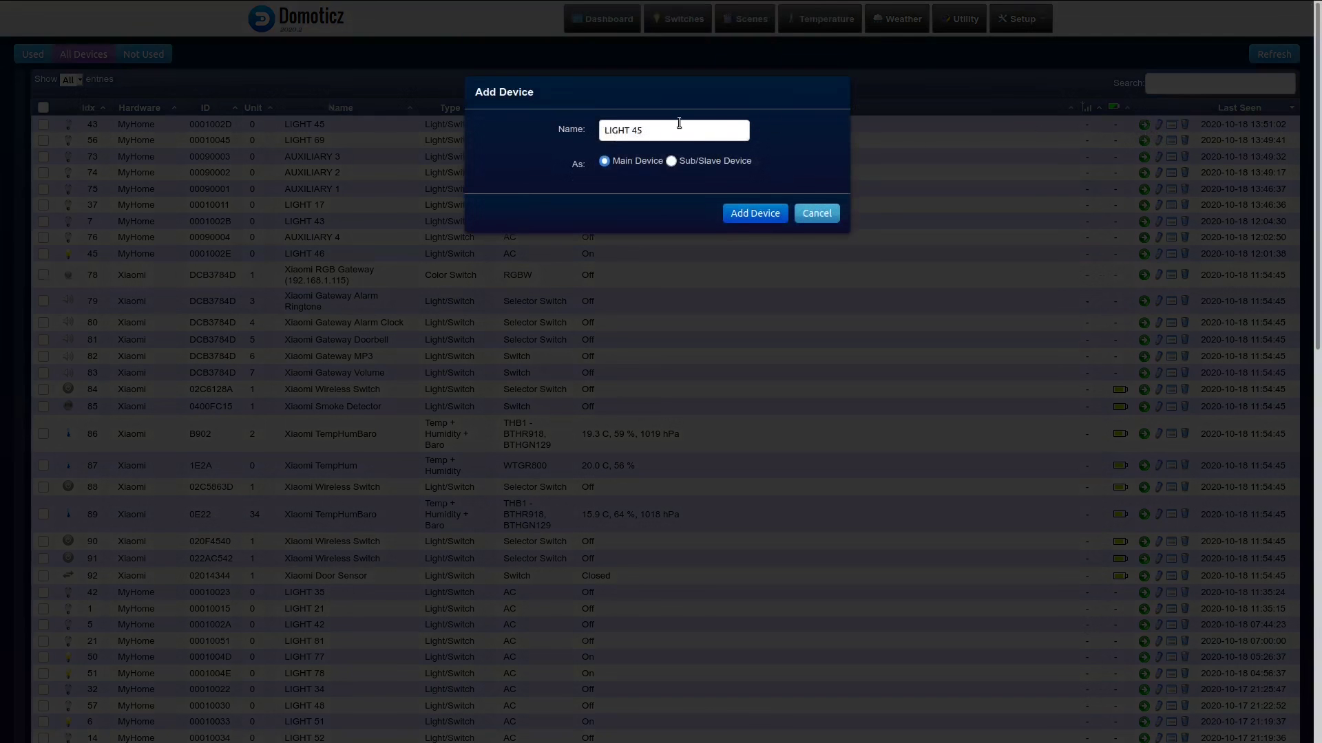
drag(680, 128, 549, 118)
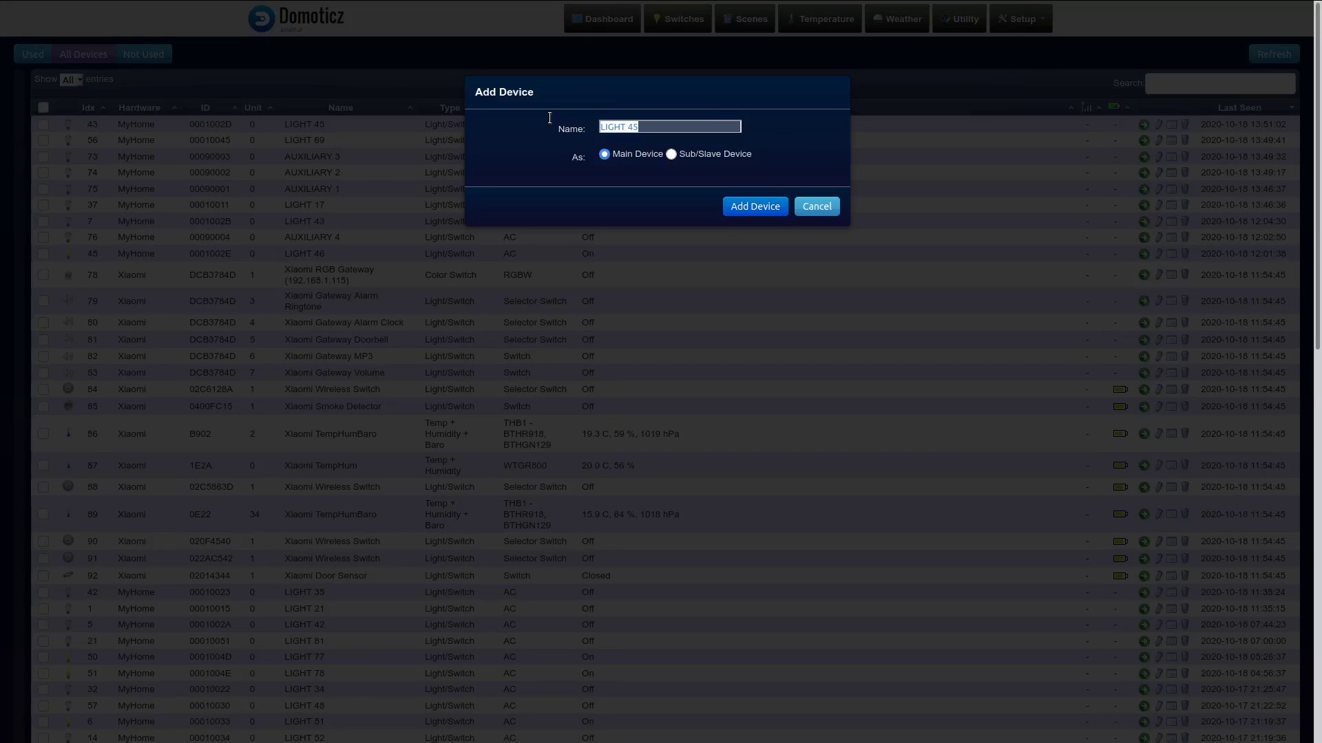
text(Study)
click(753, 214)
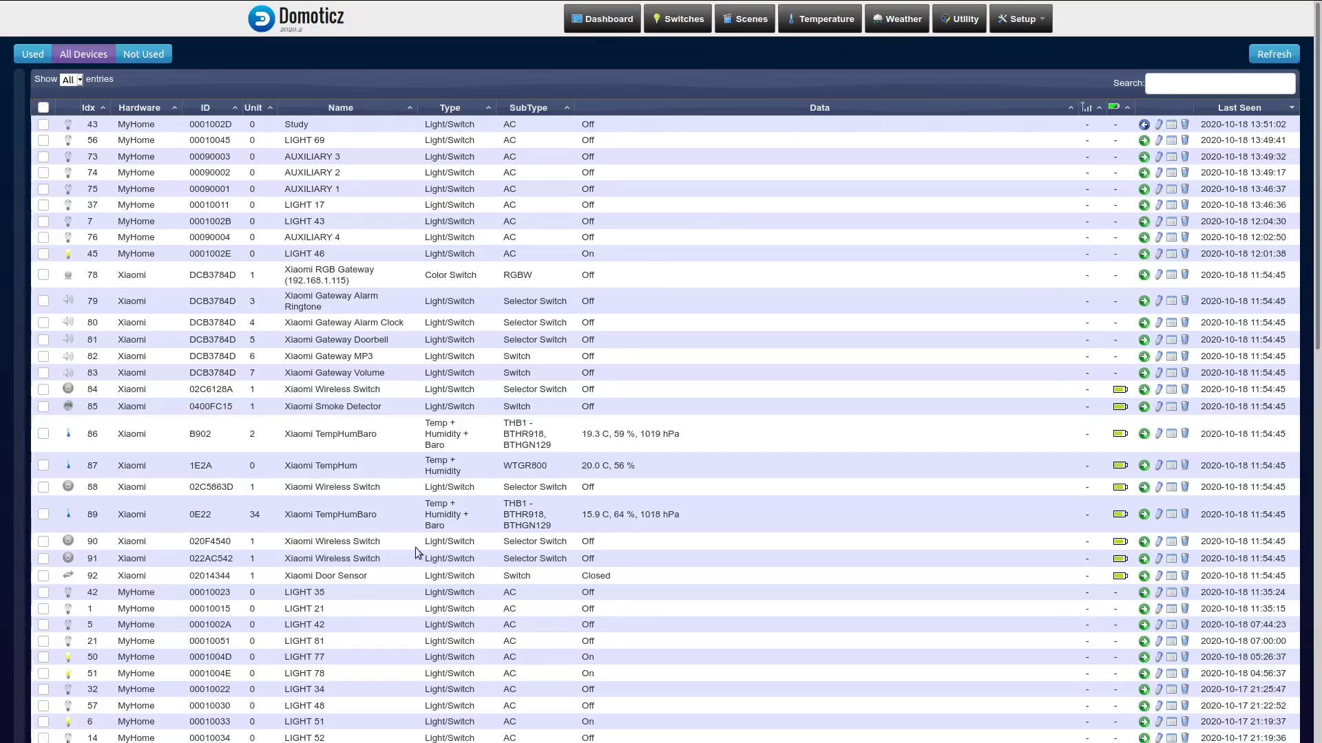
Add the Xiaomi wireless switch idx 90 as a device named 'Study Switch'
click(1144, 542)
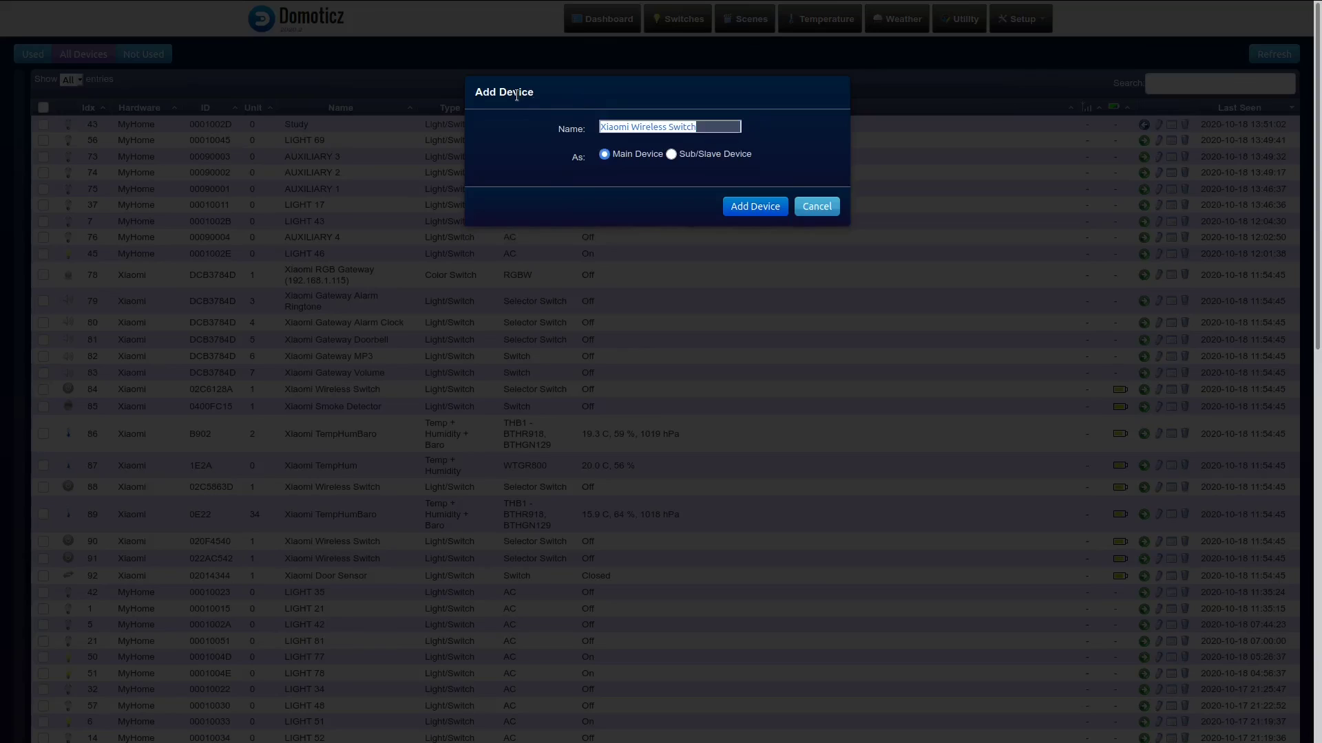
text(Study)
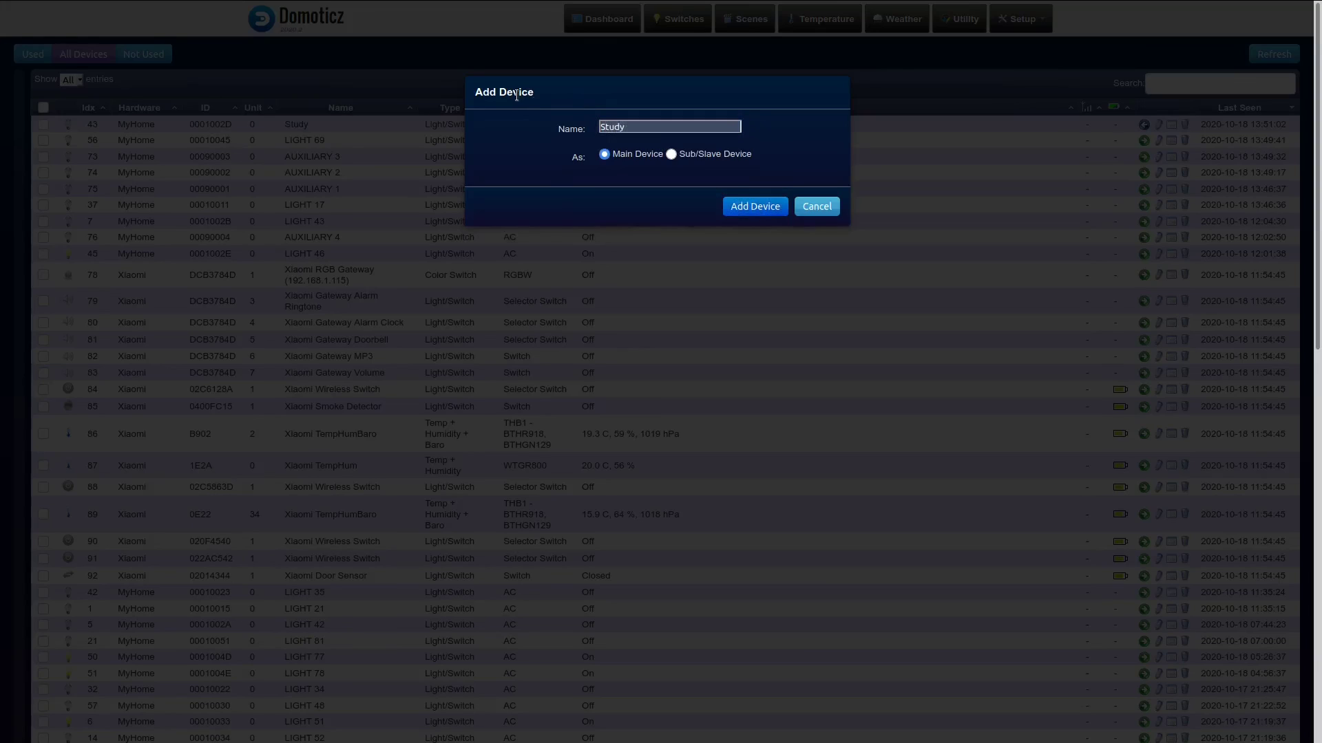
text( Switch)
click(765, 208)
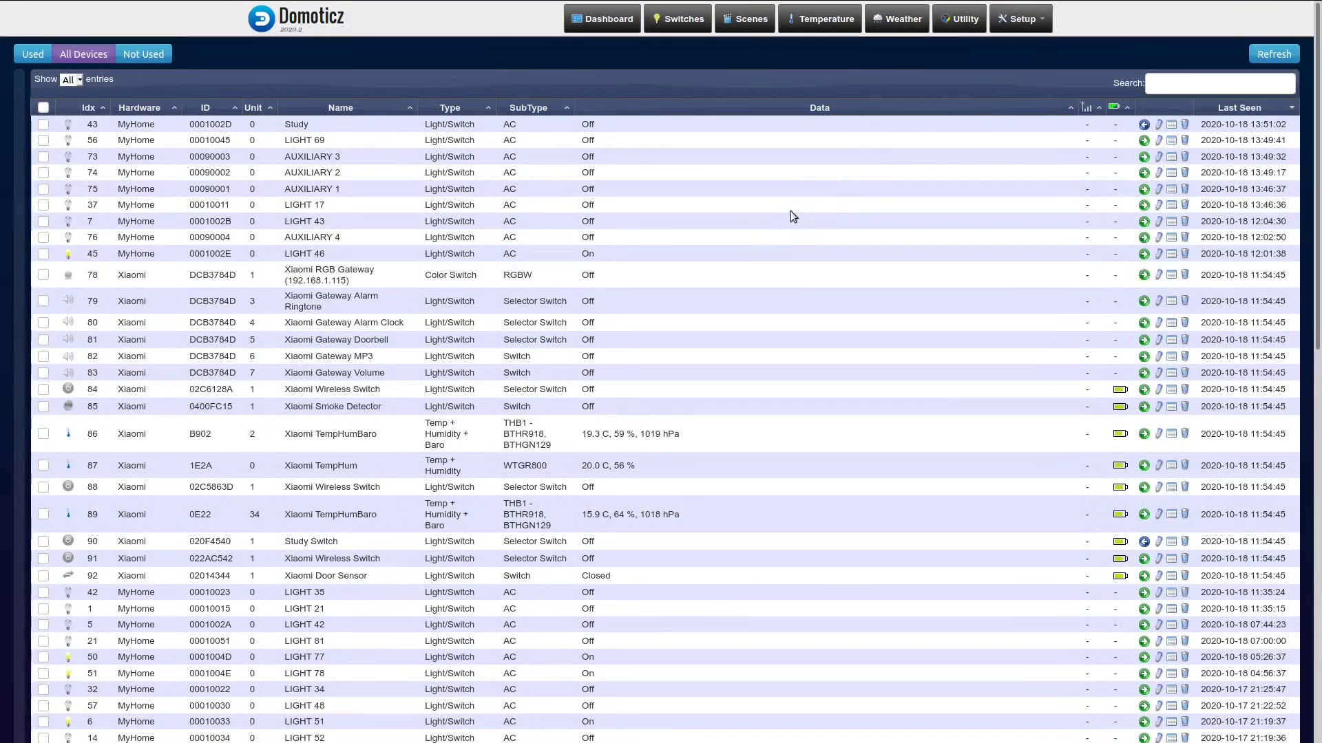
On the Switches page, turn the Study light on and back off
click(678, 25)
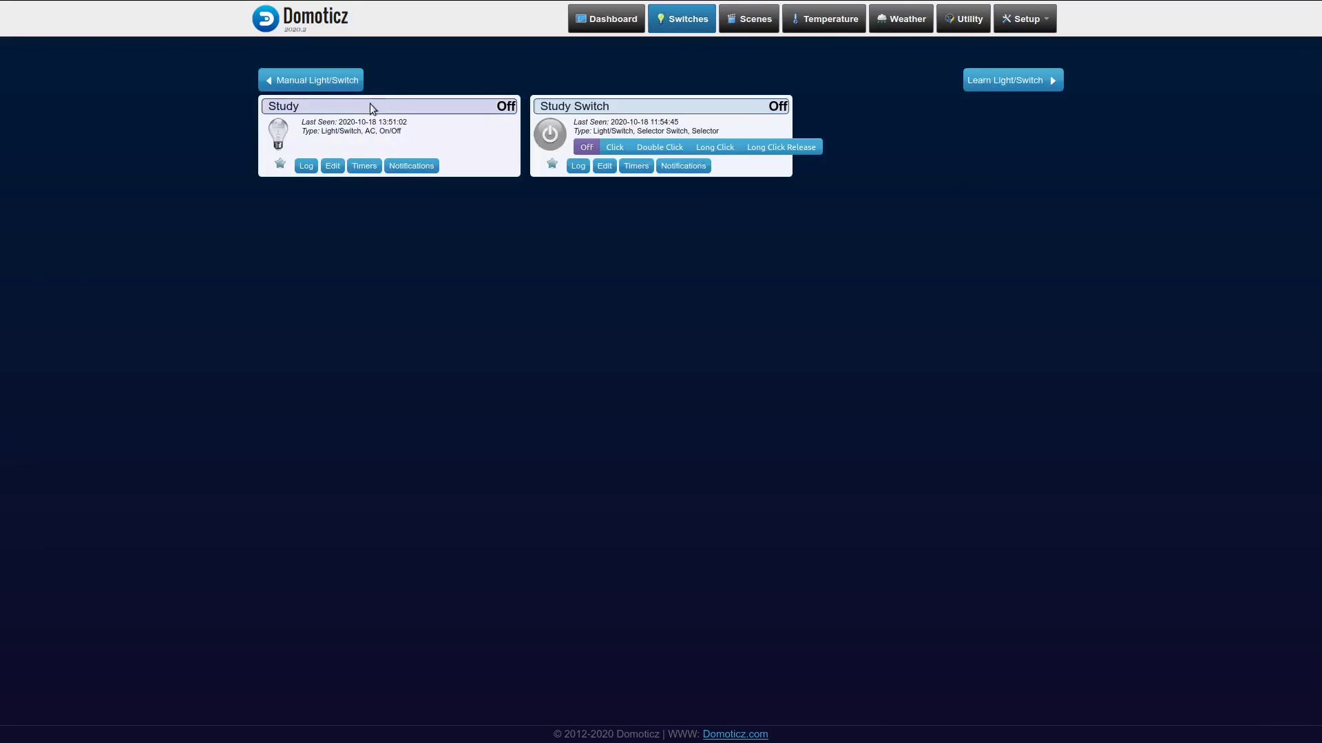
click(278, 132)
click(279, 133)
click(1036, 23)
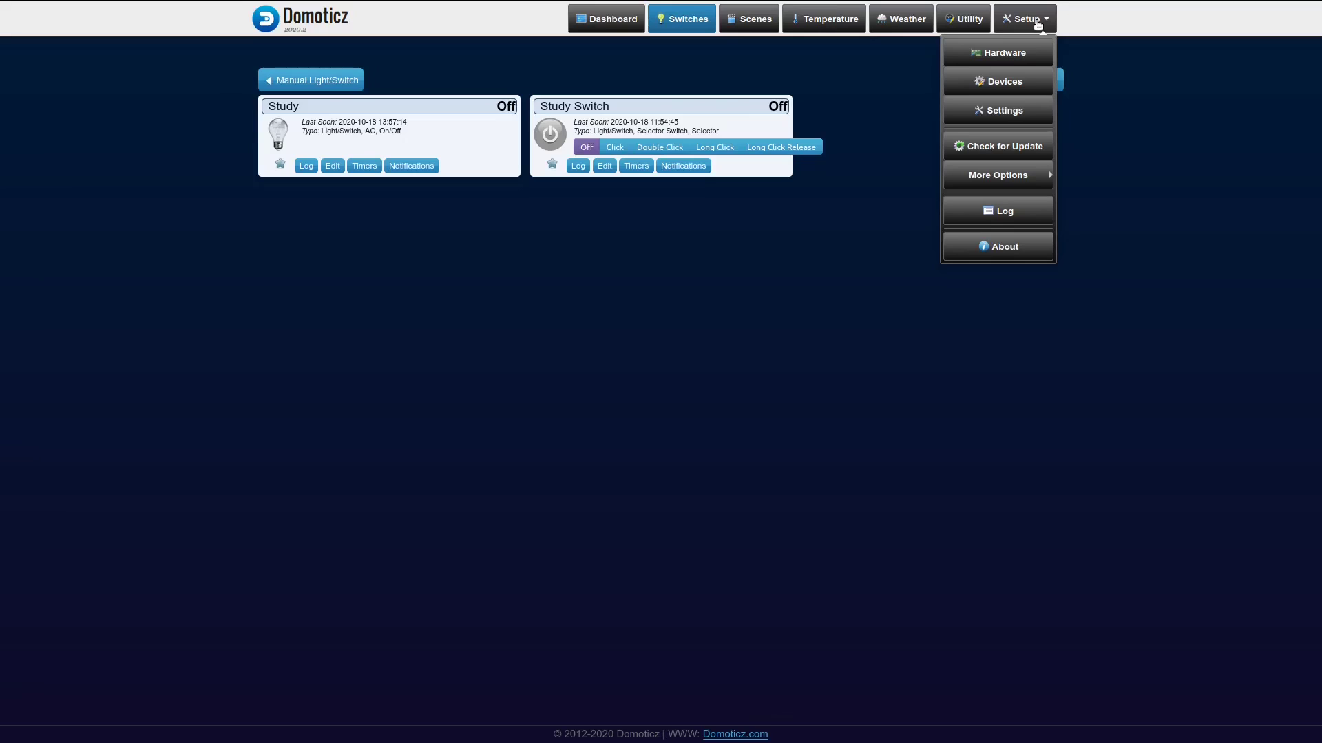
Via Setup > More Options > Events, create a new Blockly script
mouse_move(1012, 177)
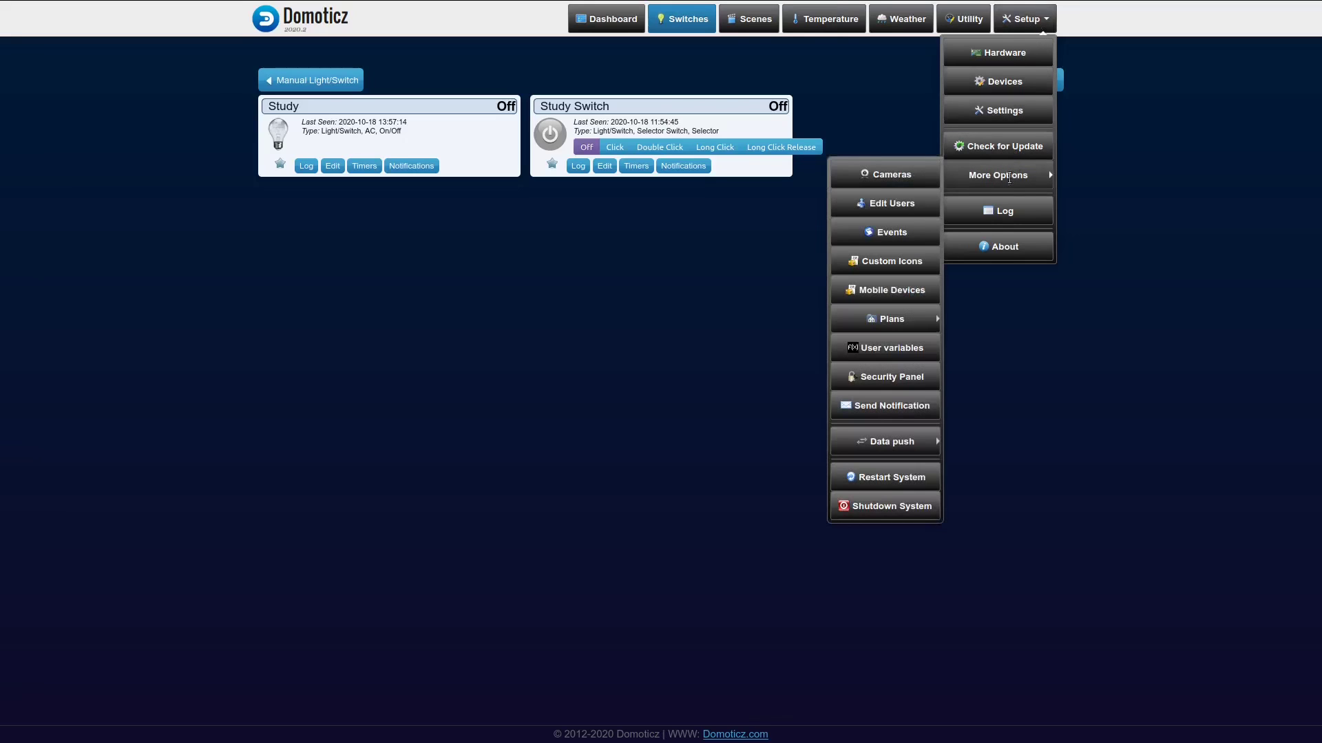
click(894, 235)
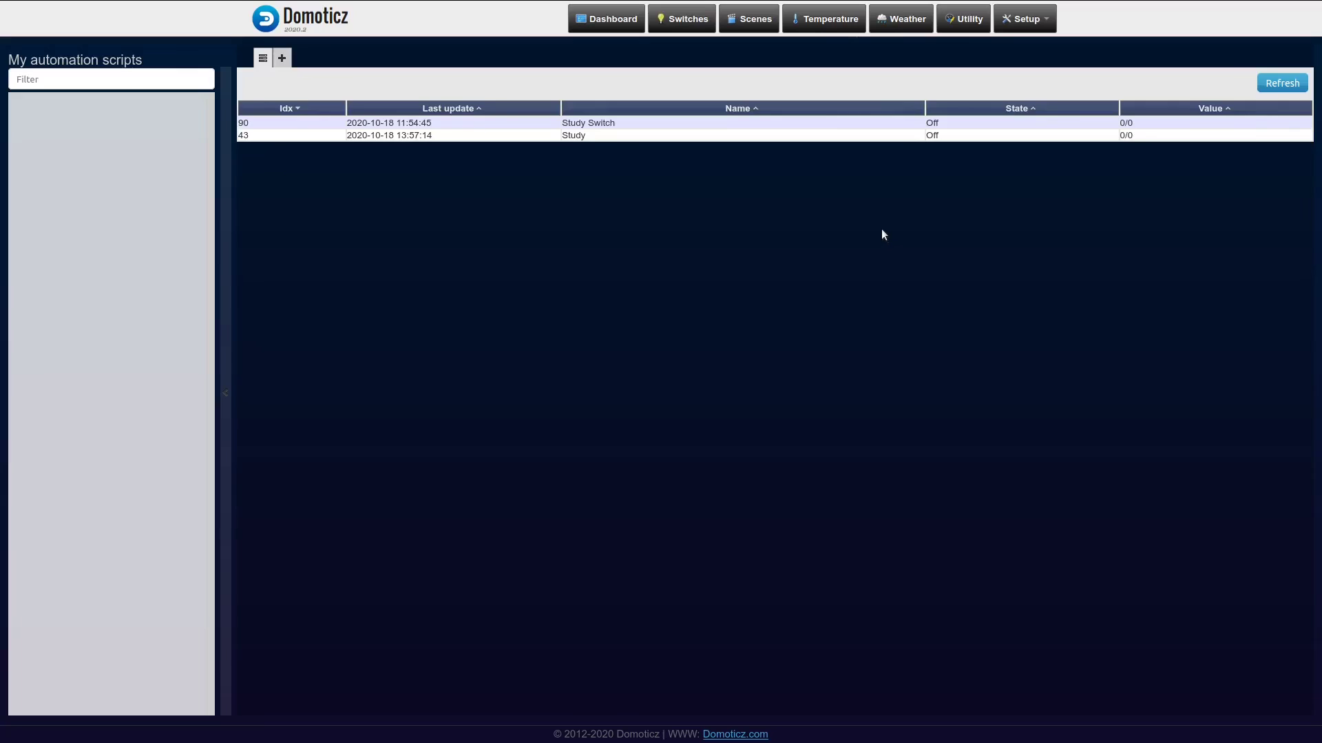
click(282, 60)
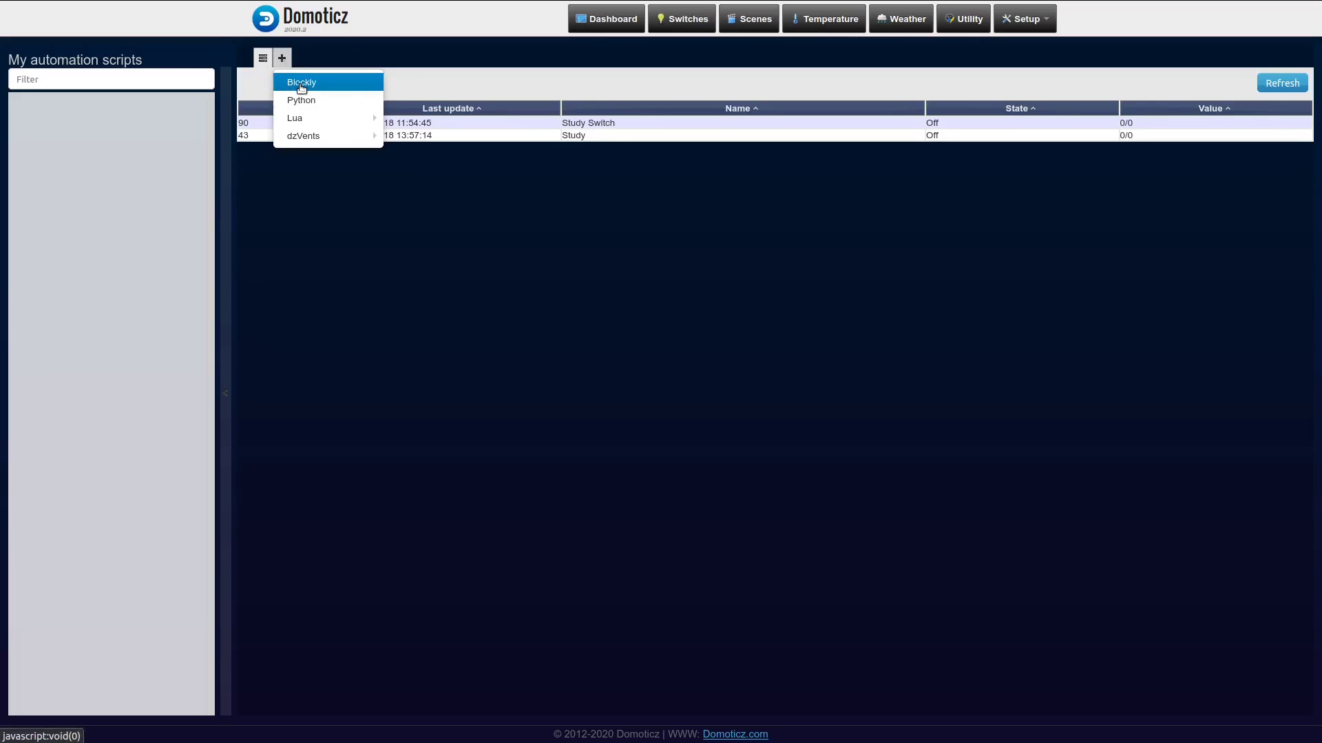
click(302, 83)
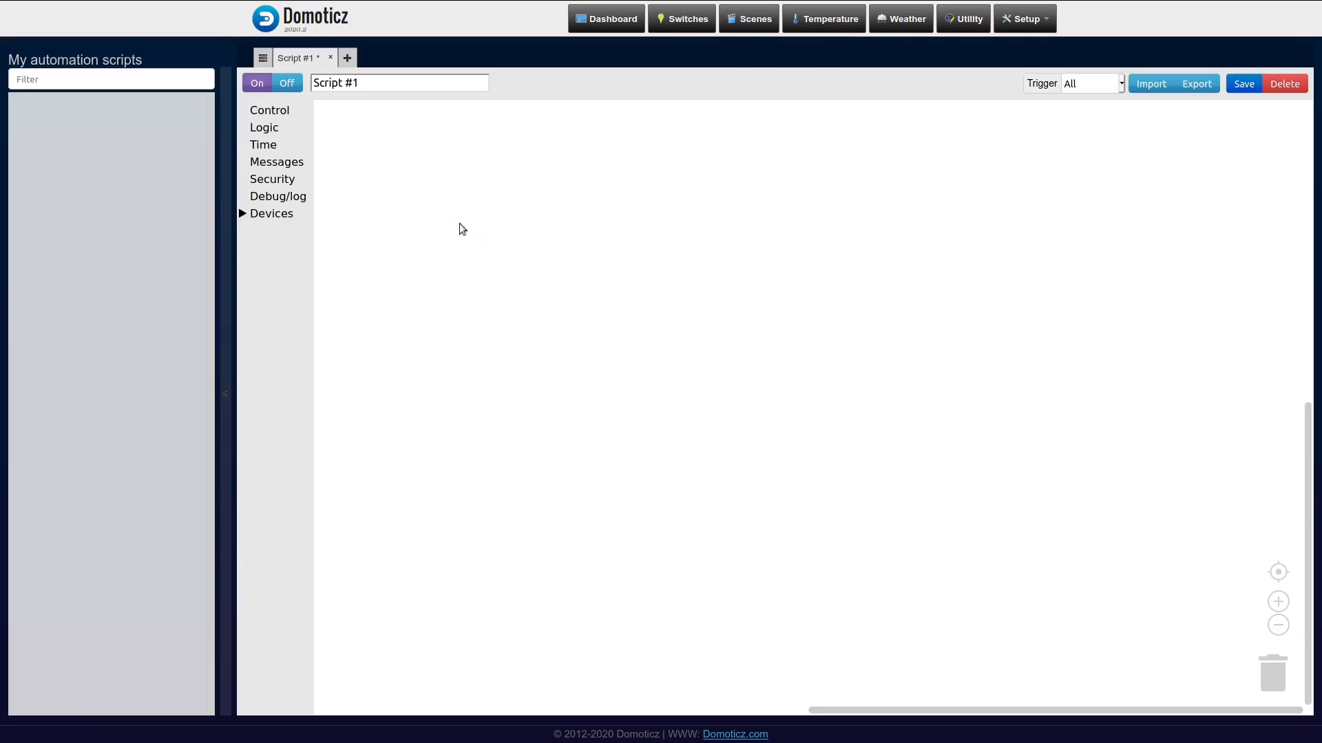
Place an If/Do block from the Control category on the workspace
click(274, 116)
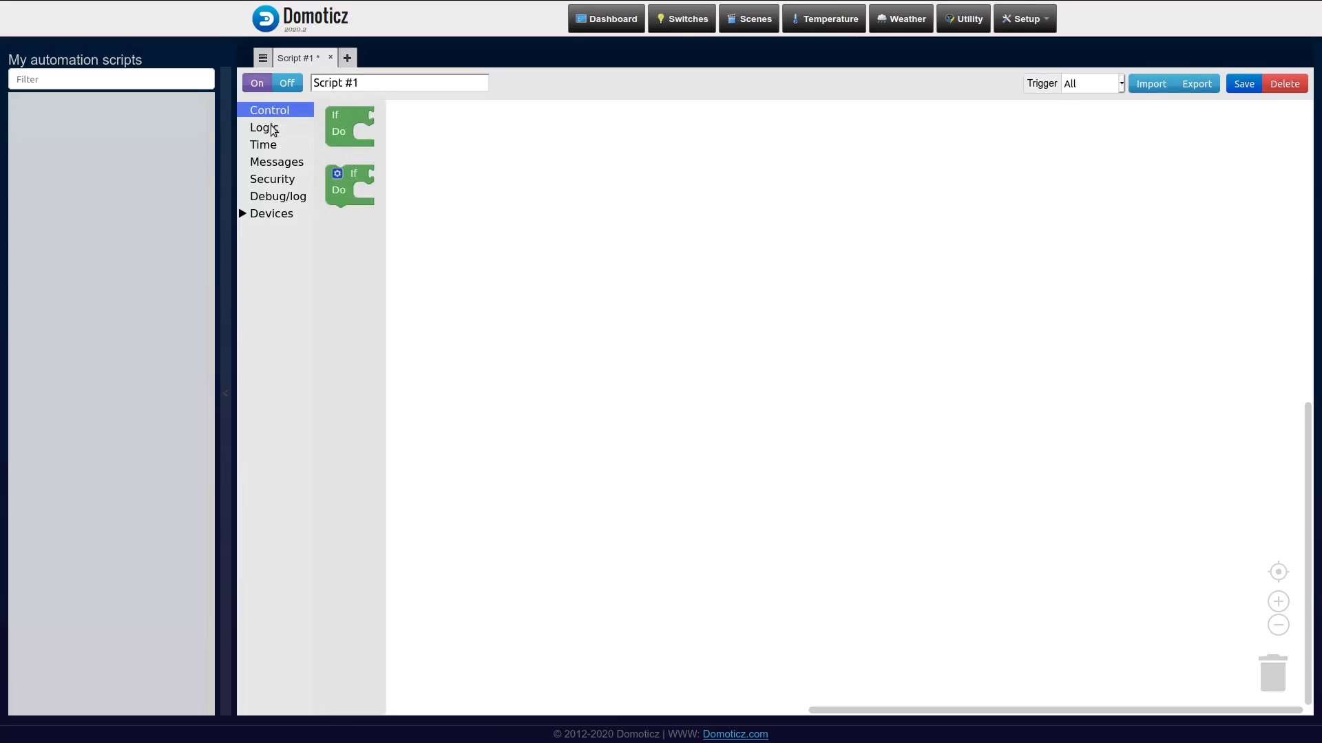
click(270, 130)
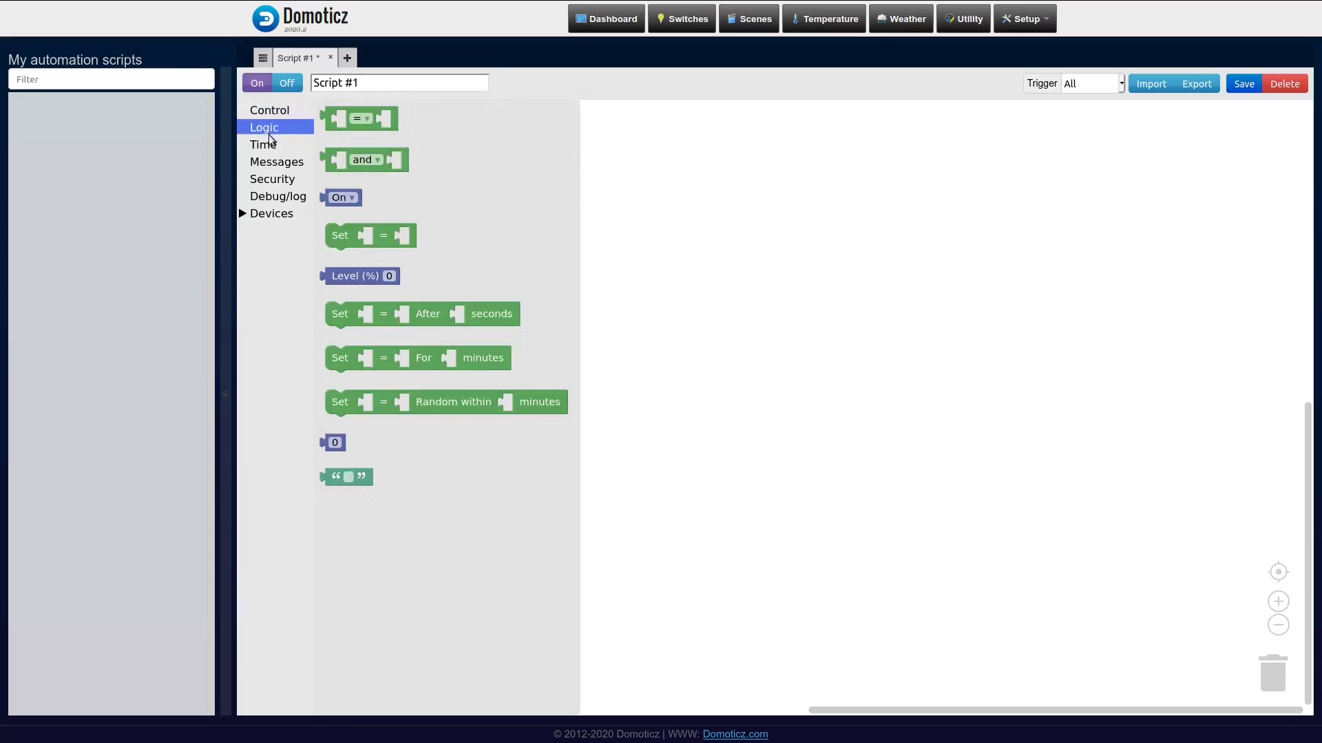
click(273, 146)
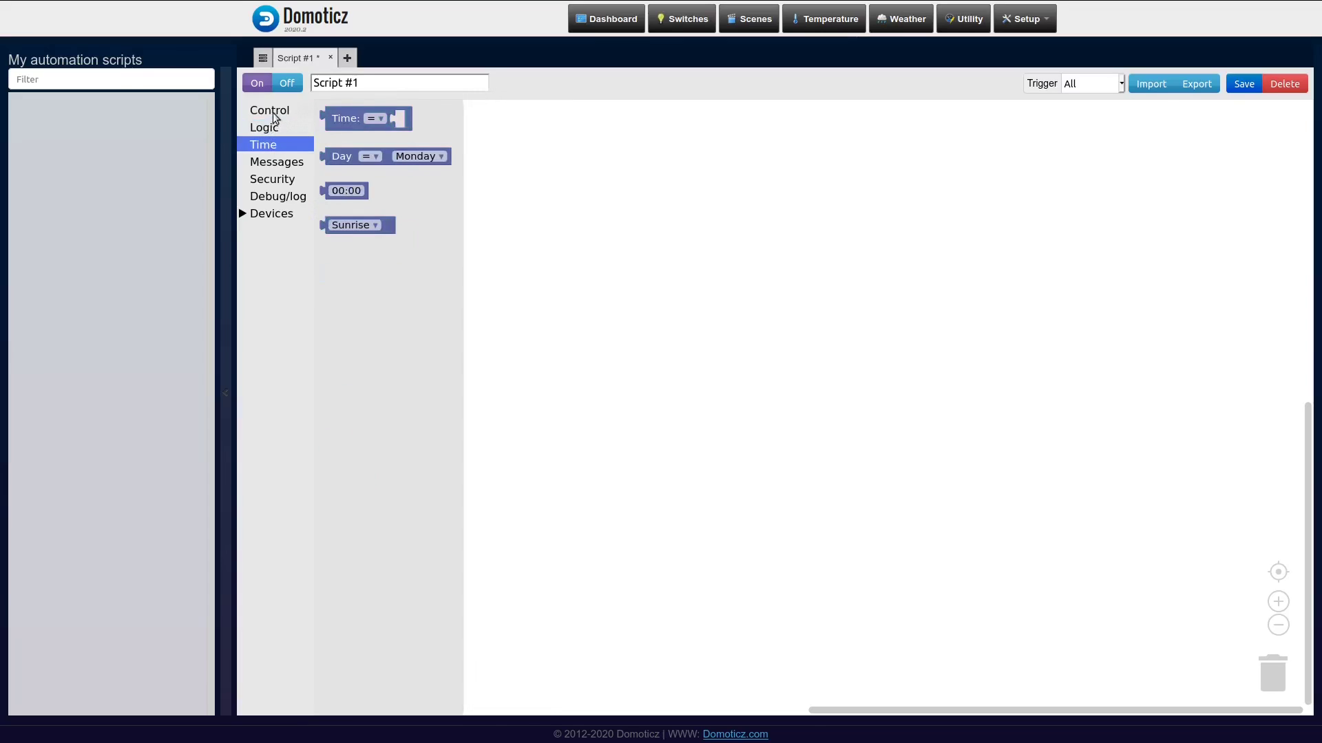
click(272, 112)
click(340, 119)
drag(346, 132, 484, 159)
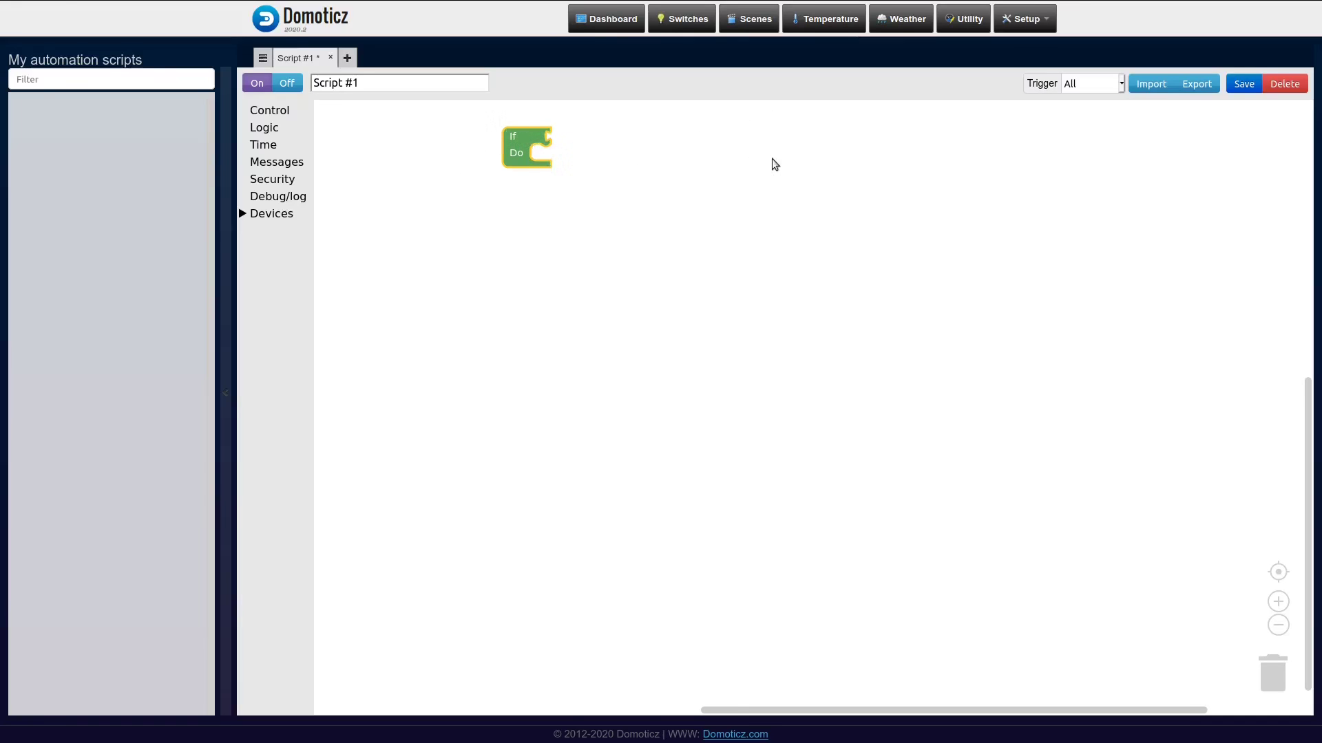
Insert an equals comparison into the If condition and a Set block into Do
click(275, 131)
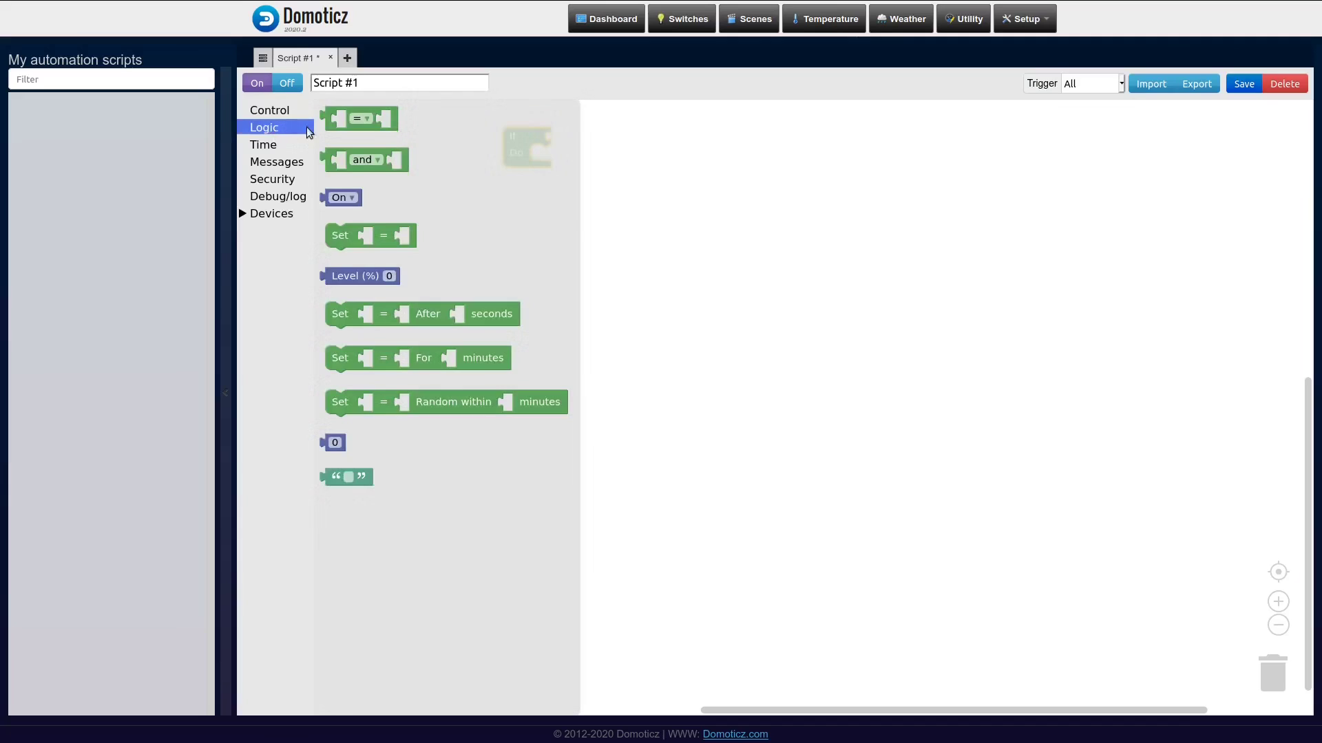
click(326, 114)
drag(326, 114, 636, 134)
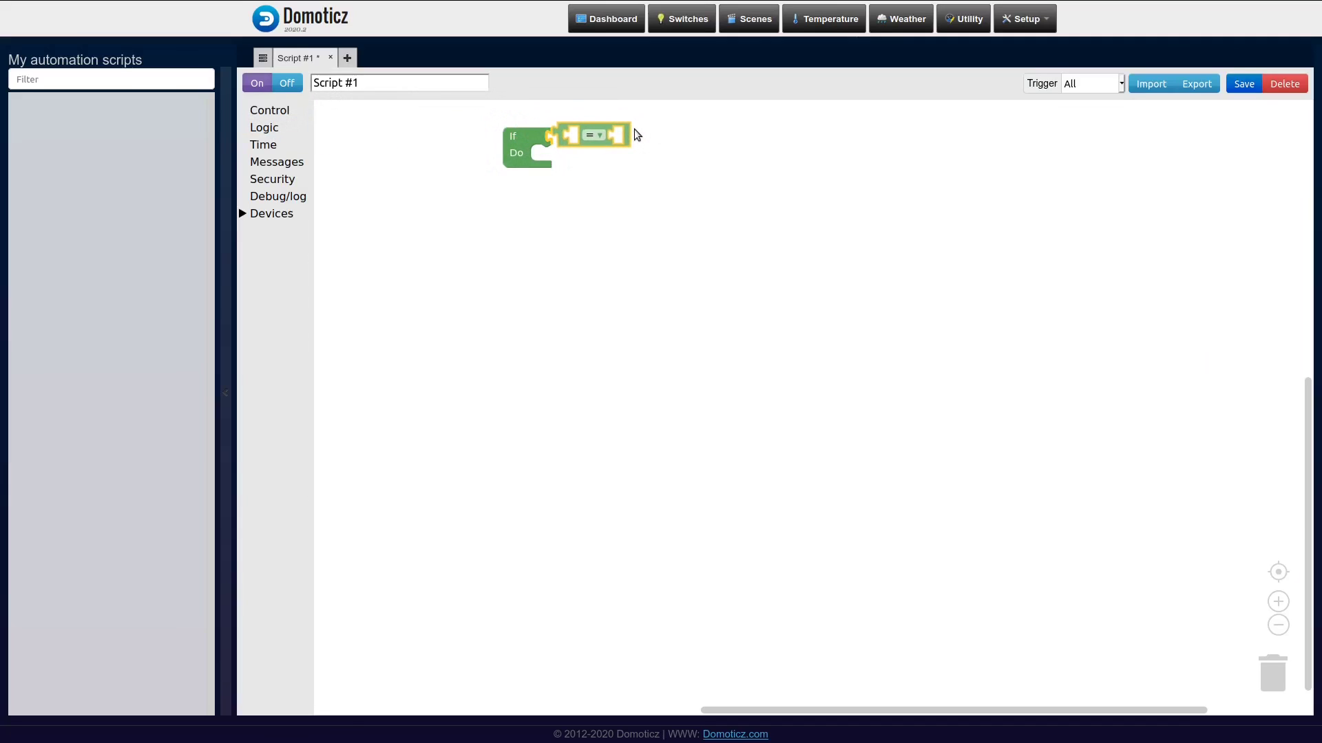
click(276, 131)
click(329, 234)
drag(329, 234, 536, 166)
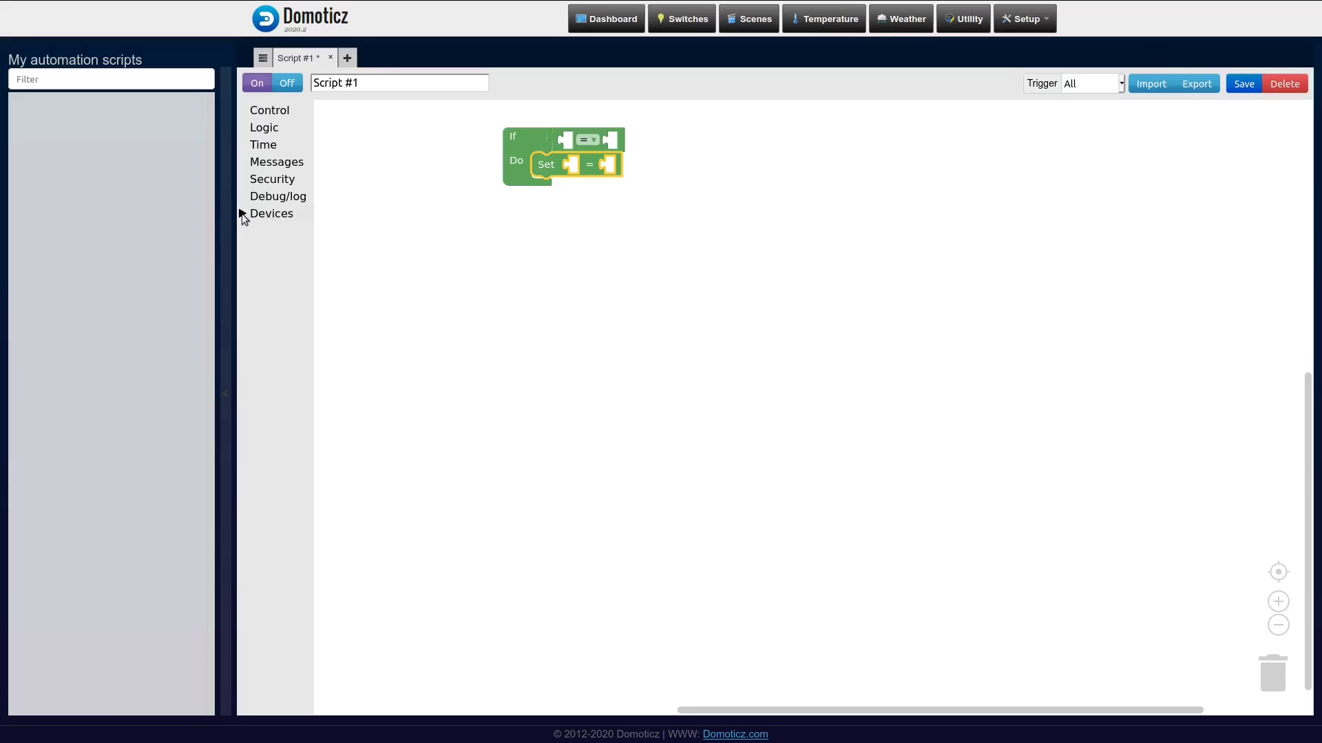
Place the Study Switch device block on the comparison's left side
click(241, 213)
click(279, 233)
click(377, 218)
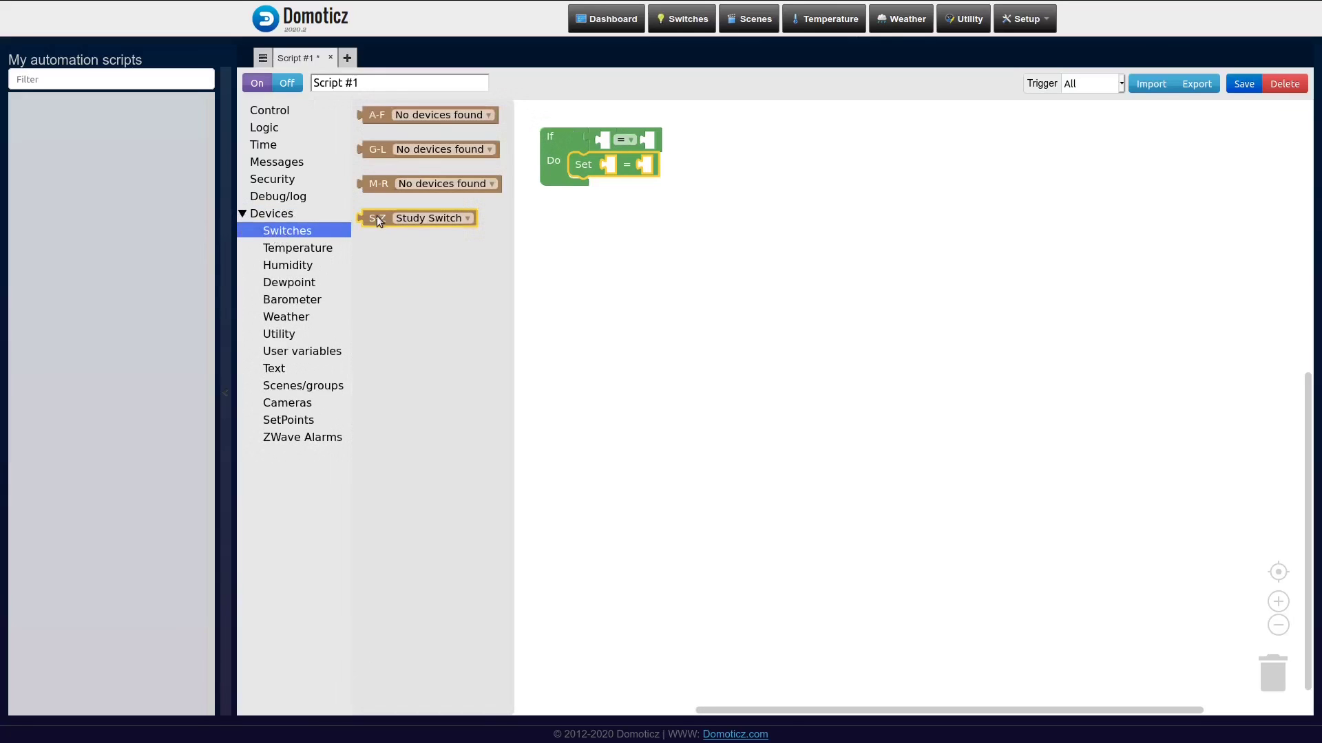
drag(378, 217, 735, 140)
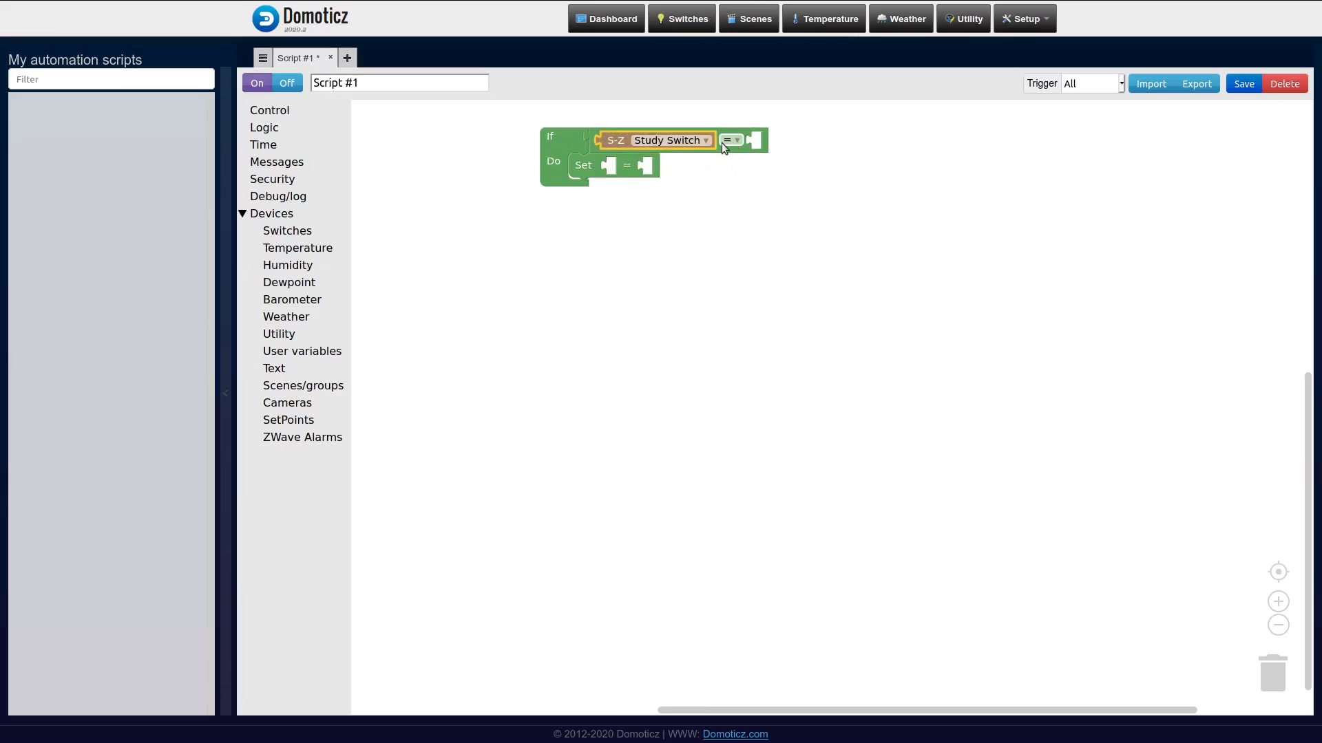
Make the Set block target the Study light with the value On
click(278, 234)
drag(385, 218, 728, 170)
click(690, 167)
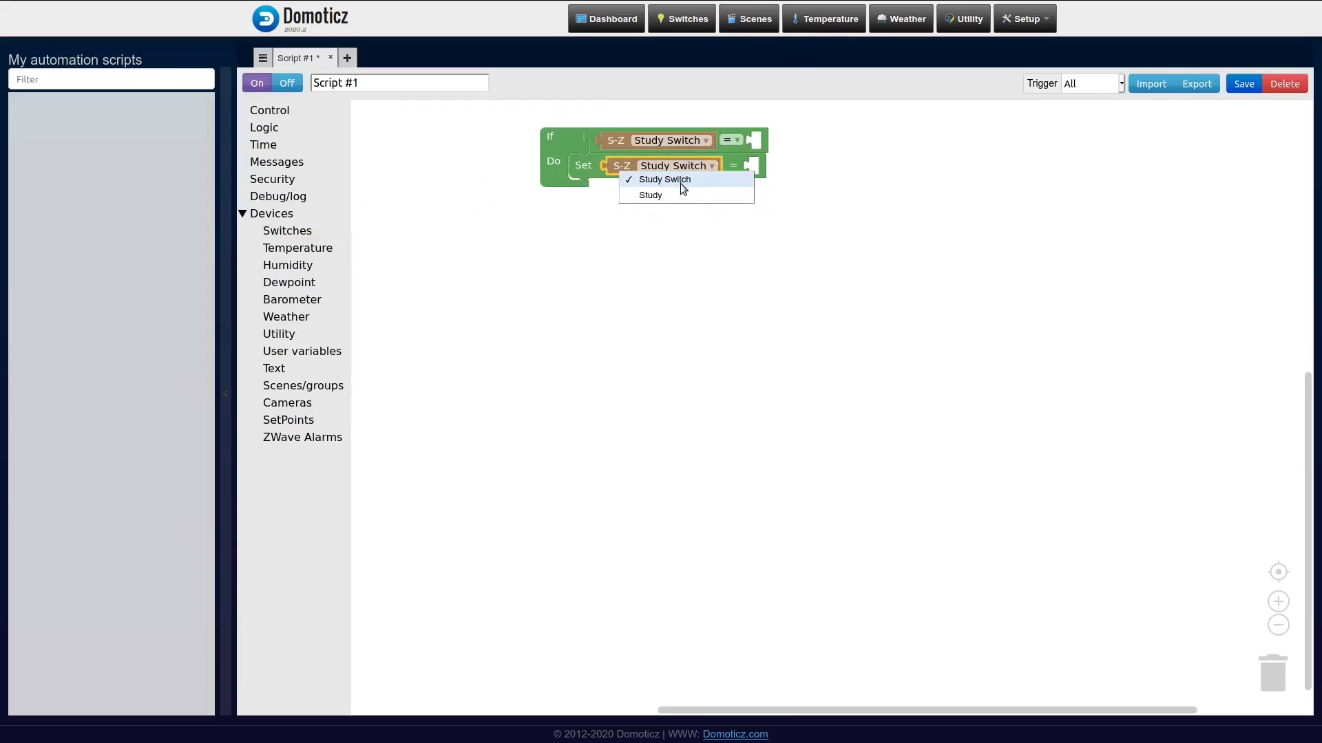
click(679, 195)
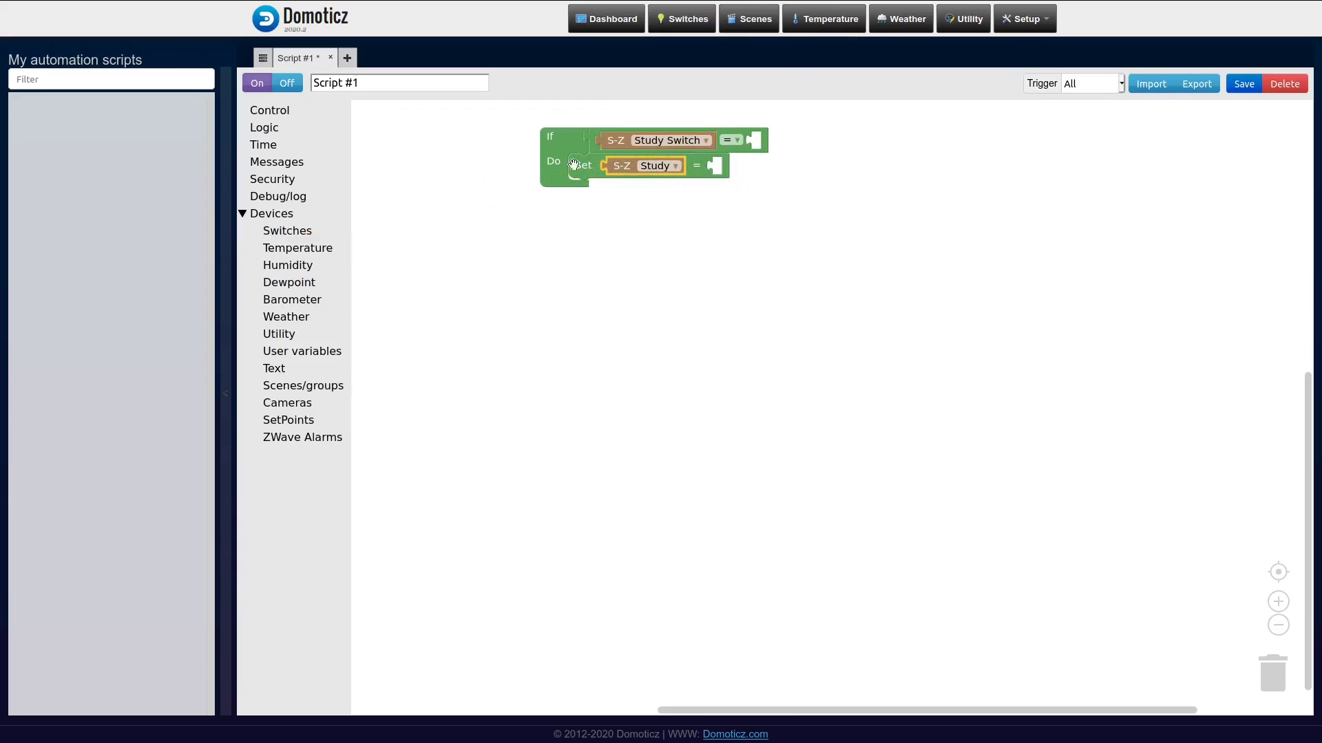
click(274, 131)
drag(363, 194, 695, 182)
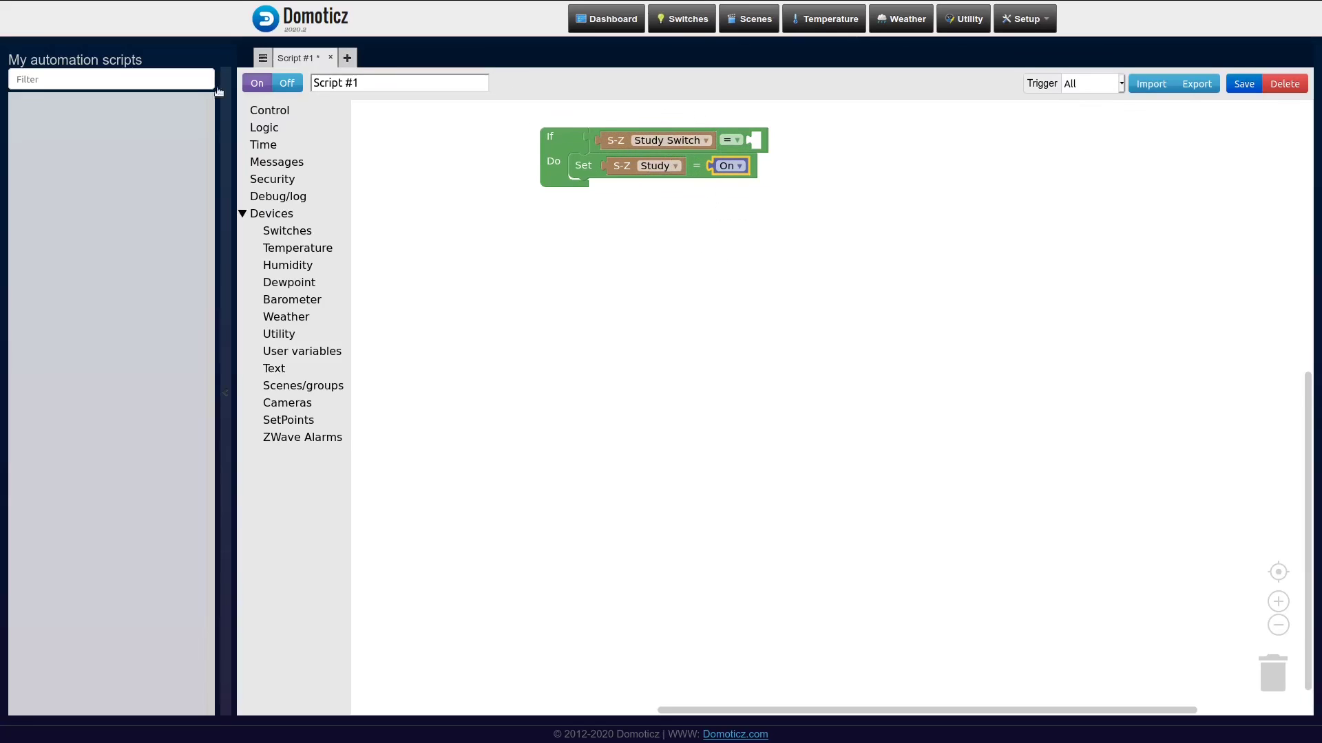
Put a text value 'Click' on the comparison's right side
click(269, 129)
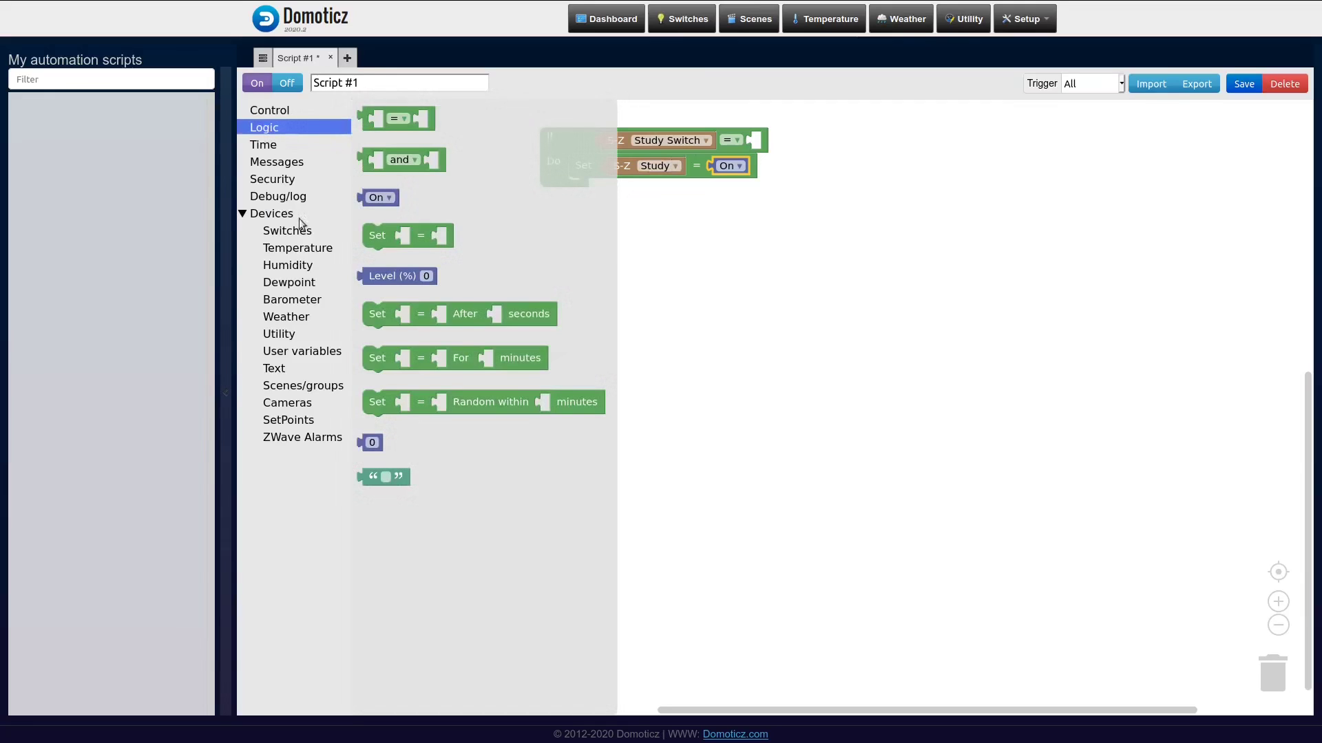
drag(376, 476, 878, 147)
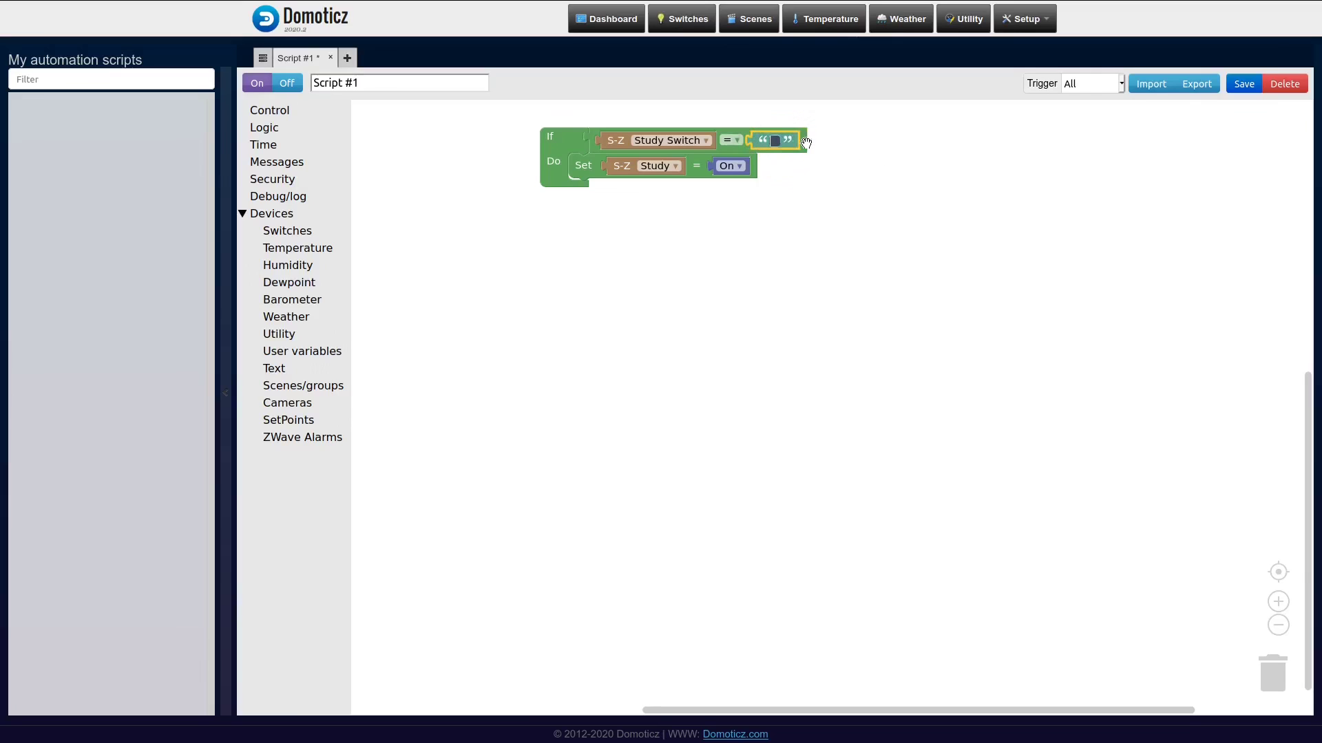
text(Click)
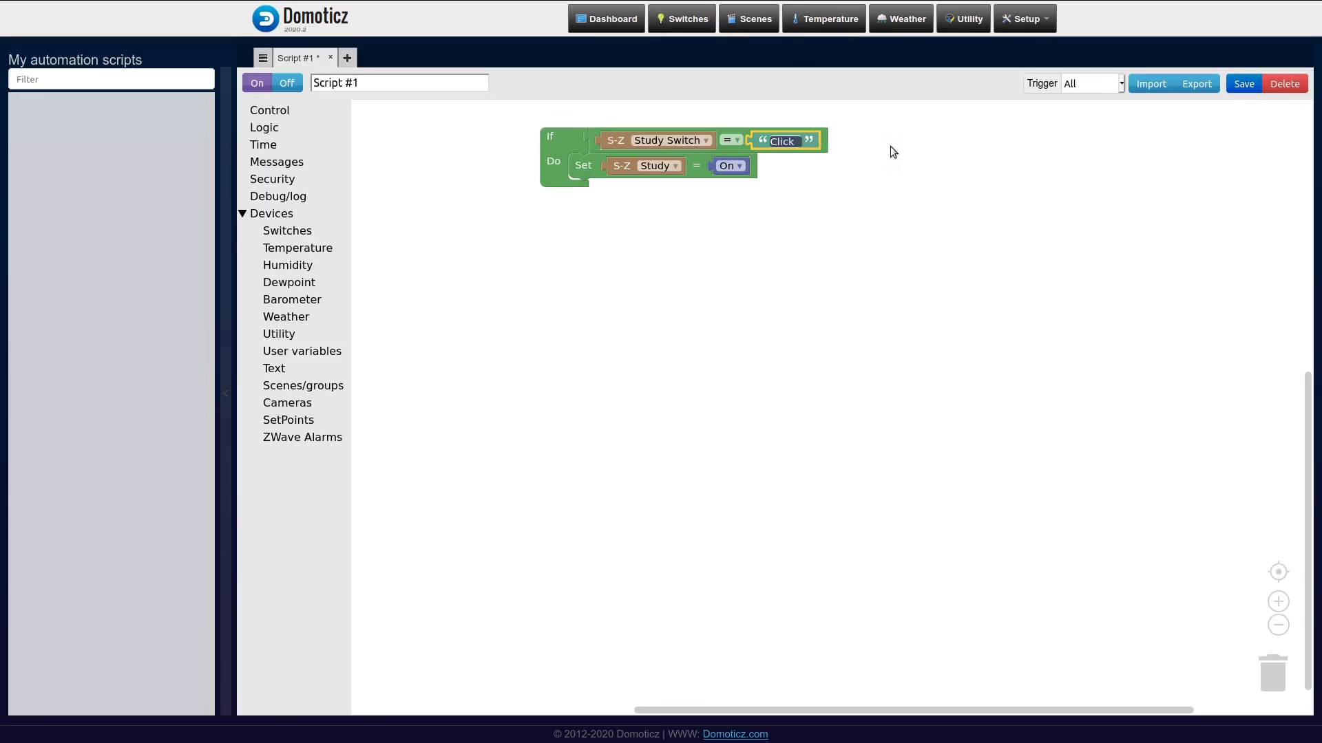
click(857, 208)
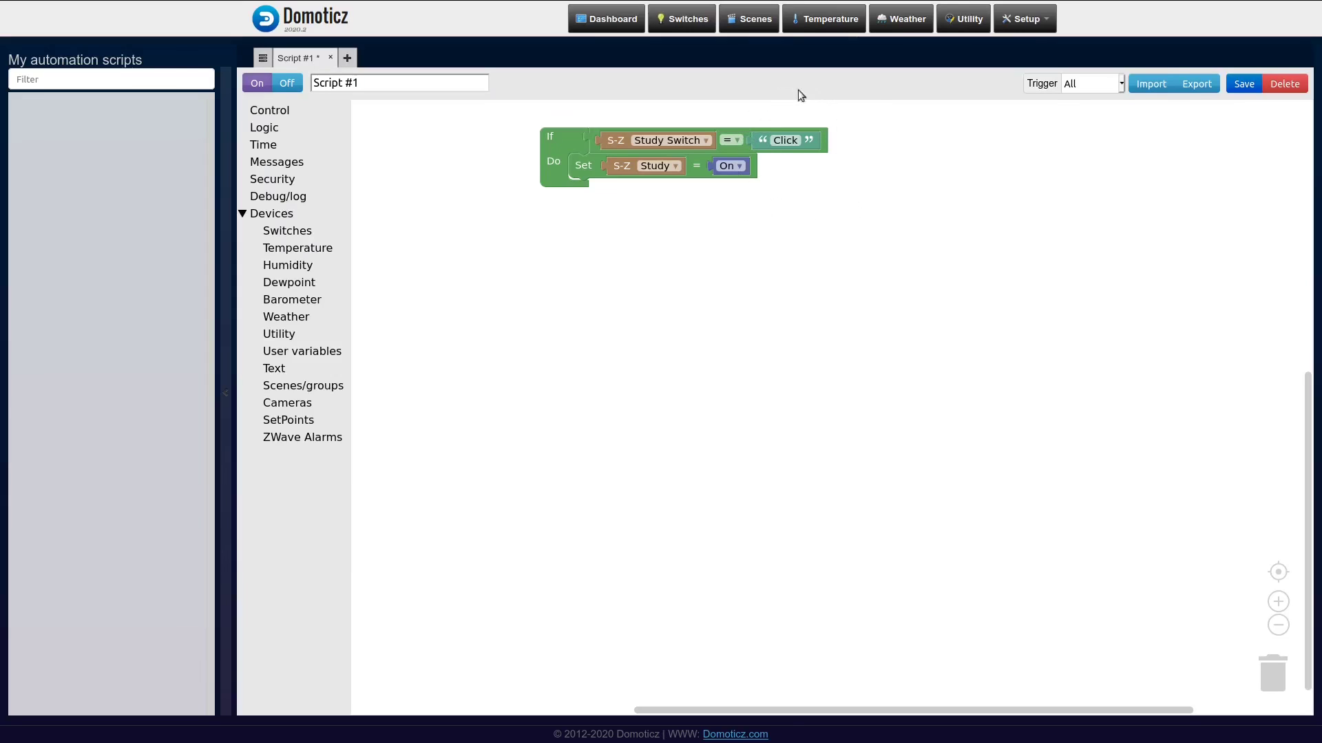
mouse_move(447, 3)
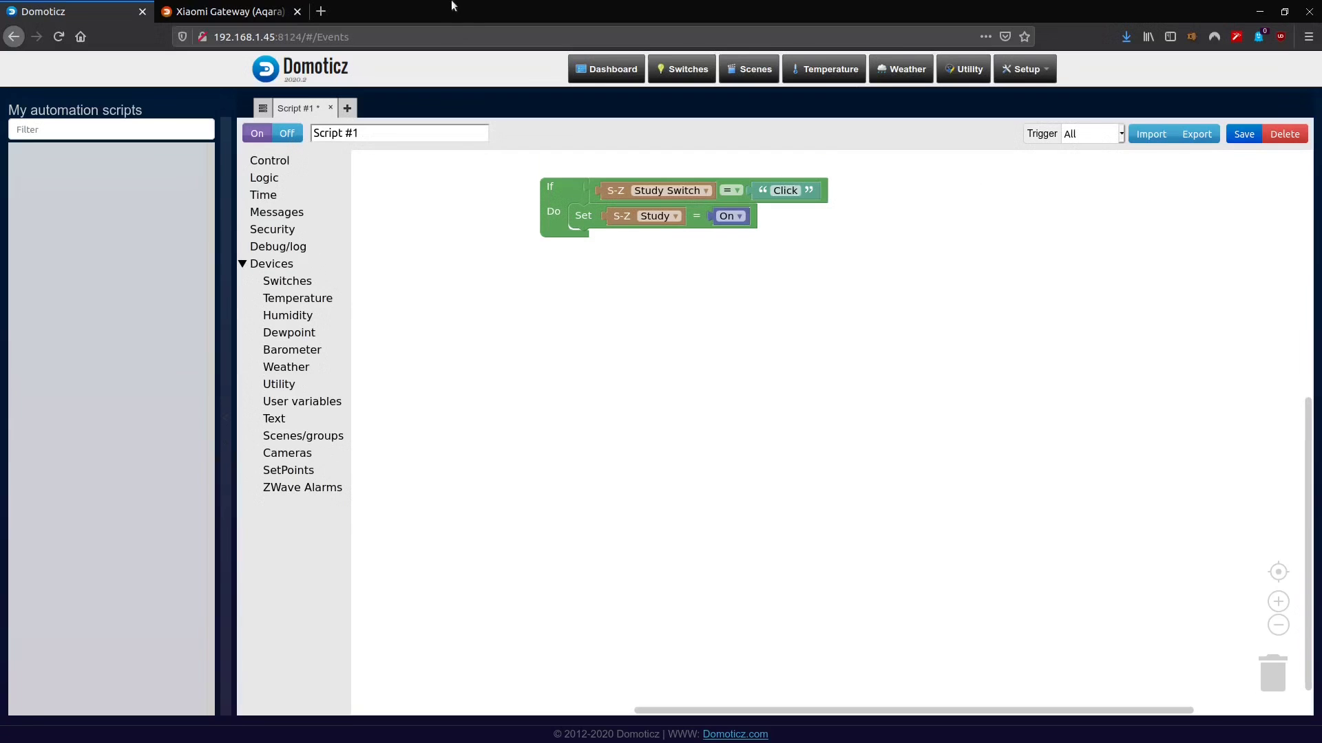
click(216, 17)
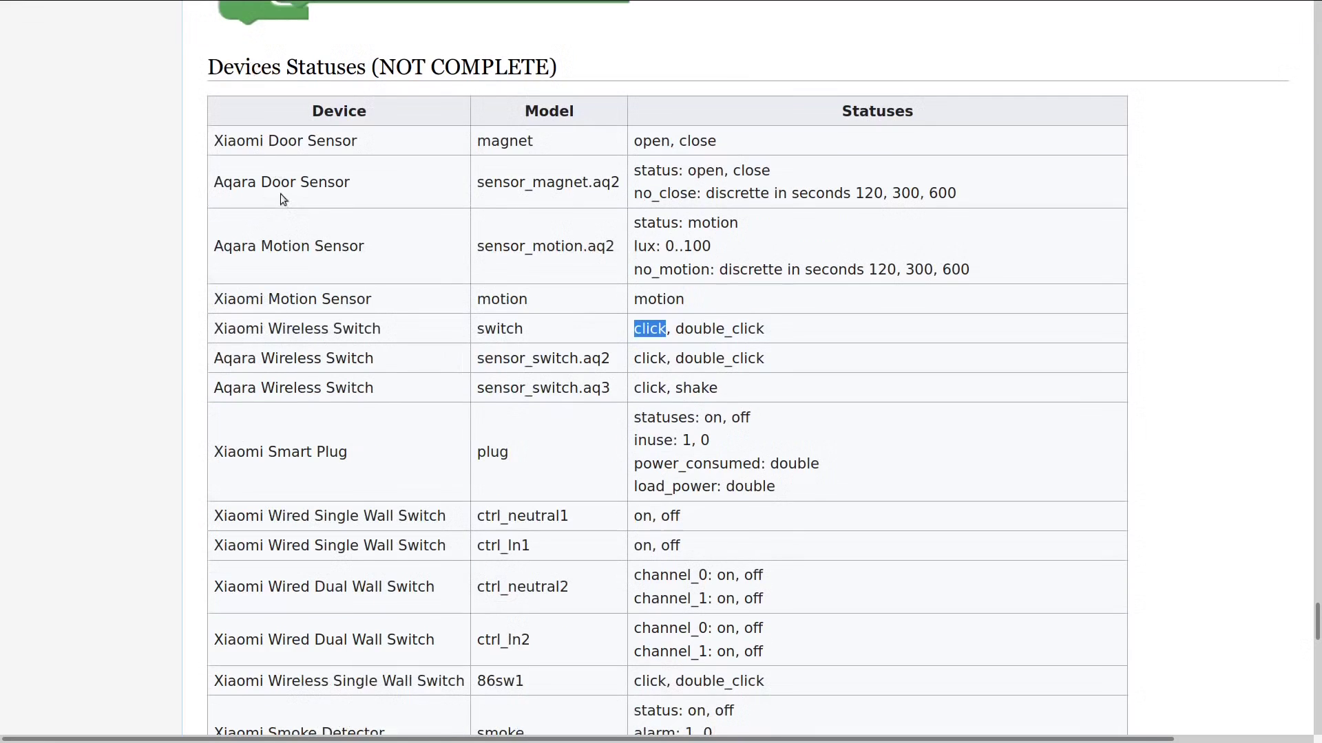
scroll(280, 196, up, 10)
scroll(283, 200, down, 10)
click(204, 331)
drag(634, 329, 673, 330)
click(79, 12)
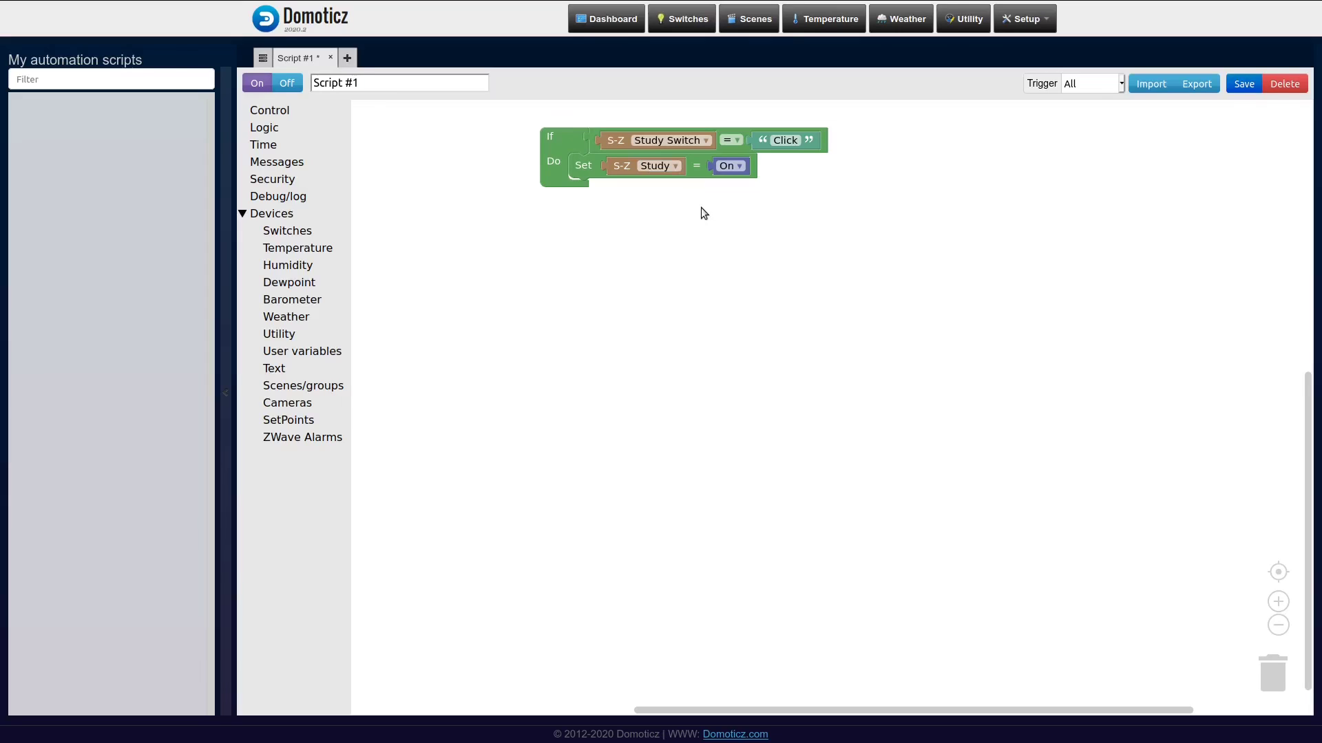
Rename the script to 'Event Study' and save it
drag(425, 82, 212, 71)
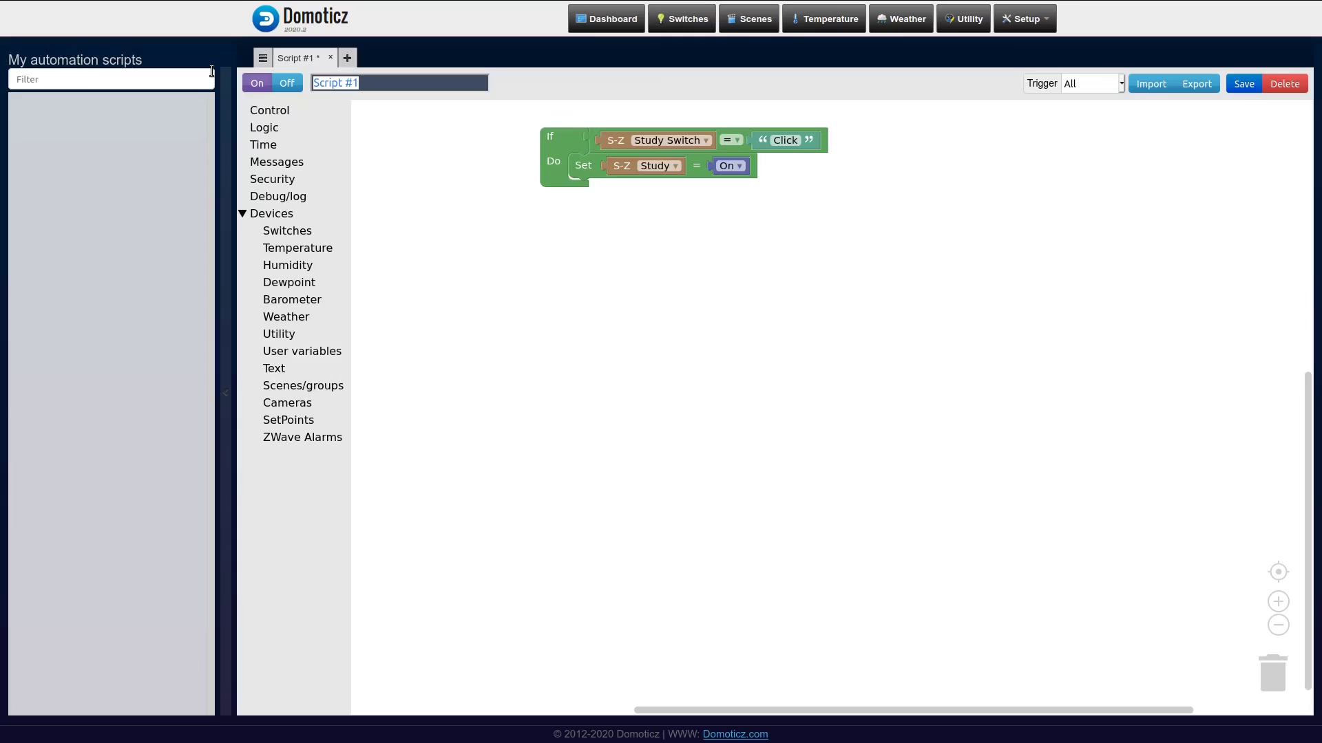
text(Event Study)
click(1243, 83)
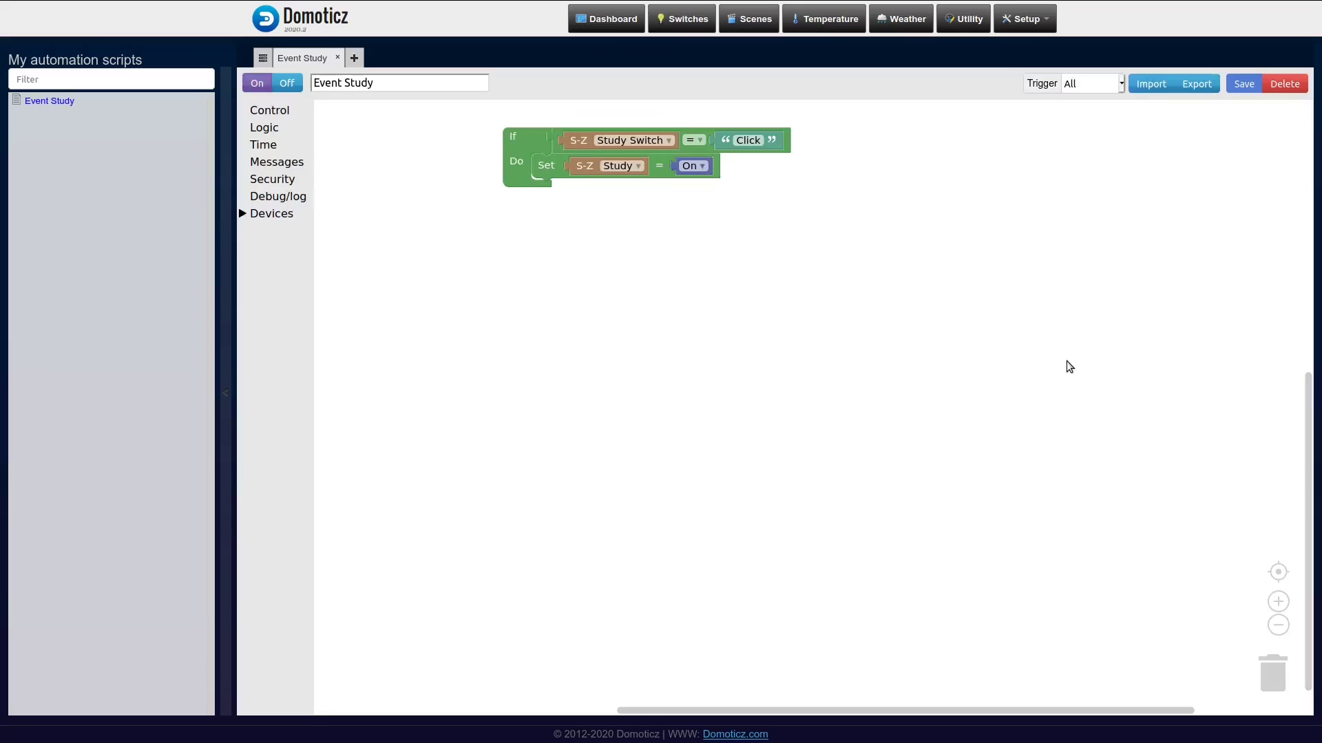